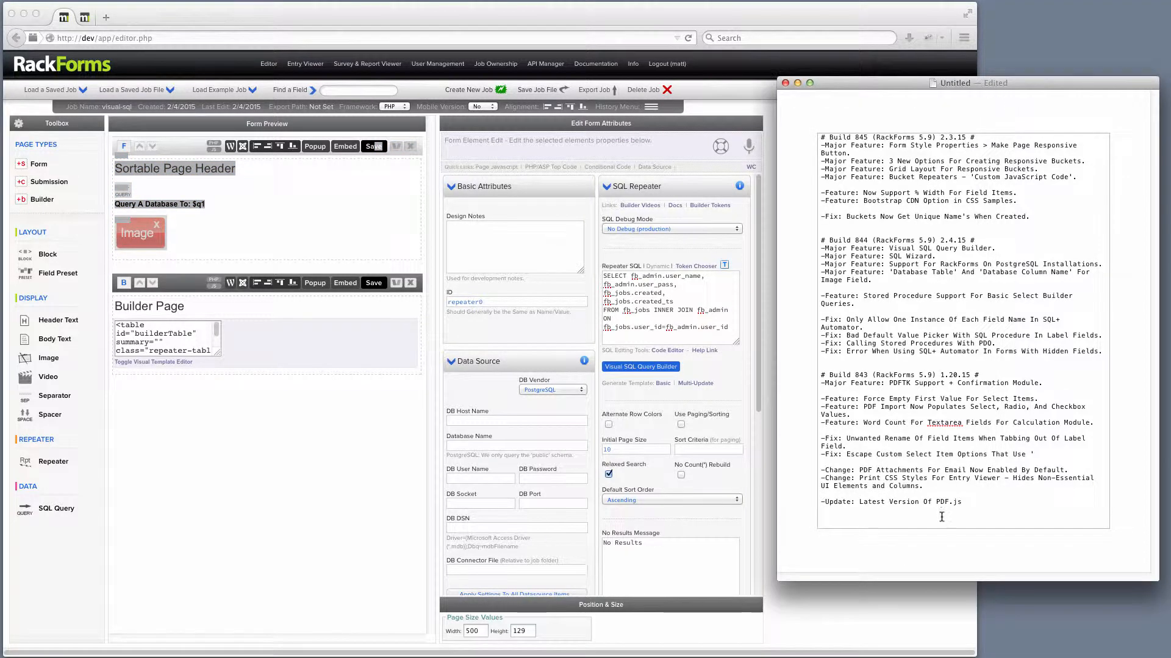
Review the release notes for builds 843, 844 and 845 in the text editor.
drag(979, 506, 790, 375)
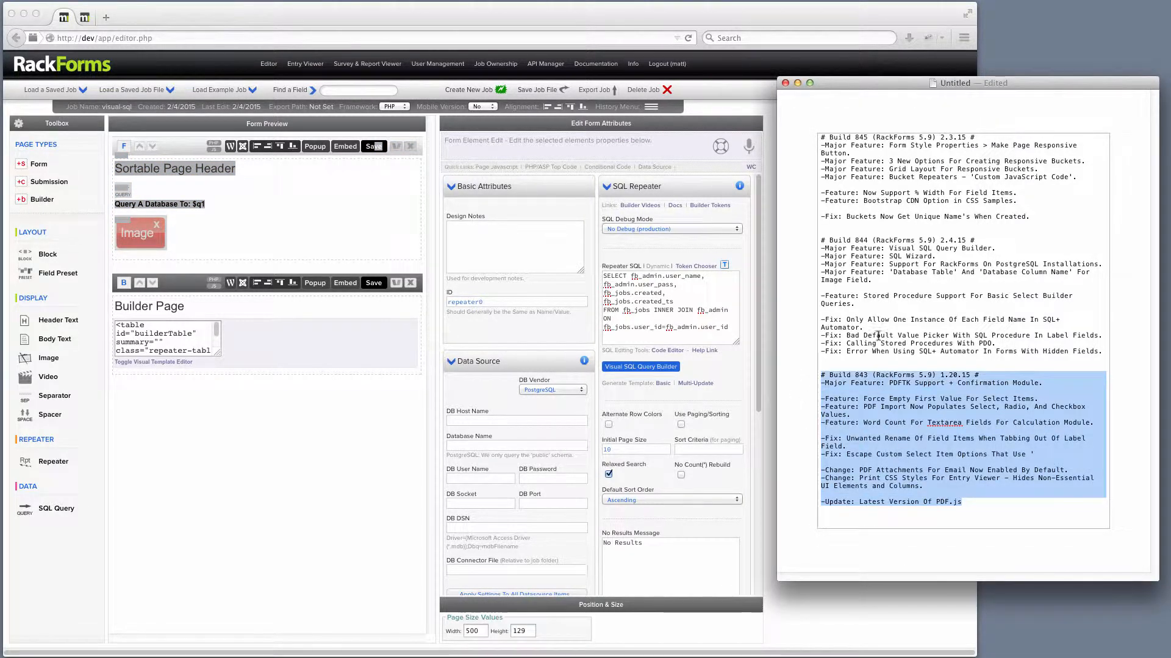
drag(1102, 352, 824, 243)
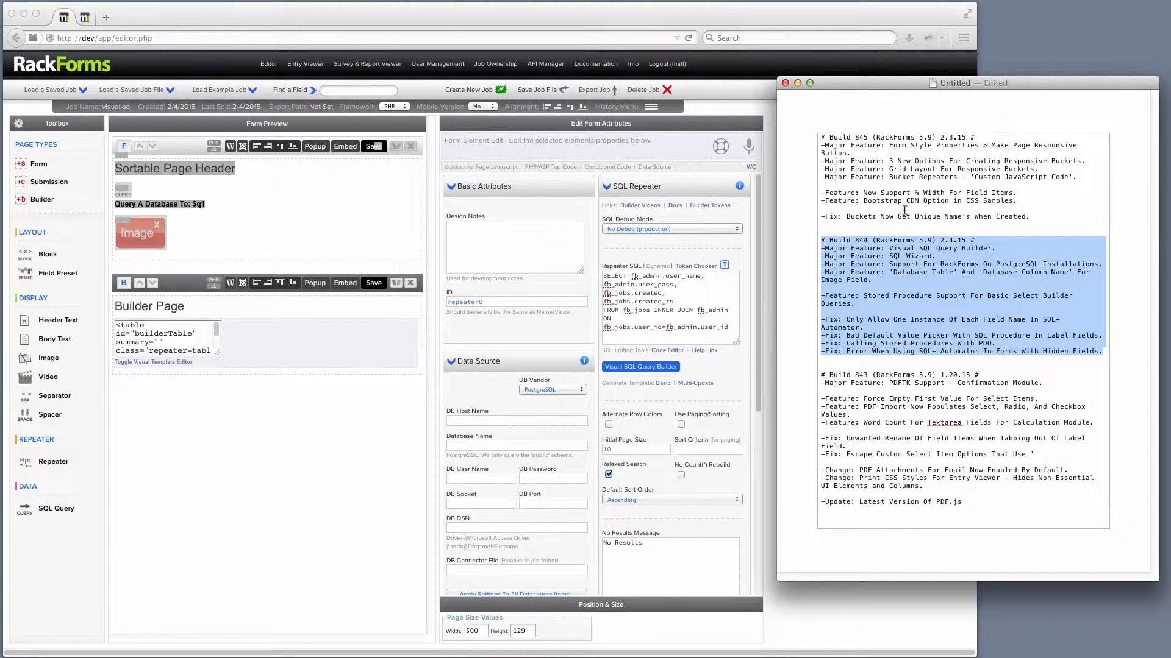
drag(1031, 217, 779, 129)
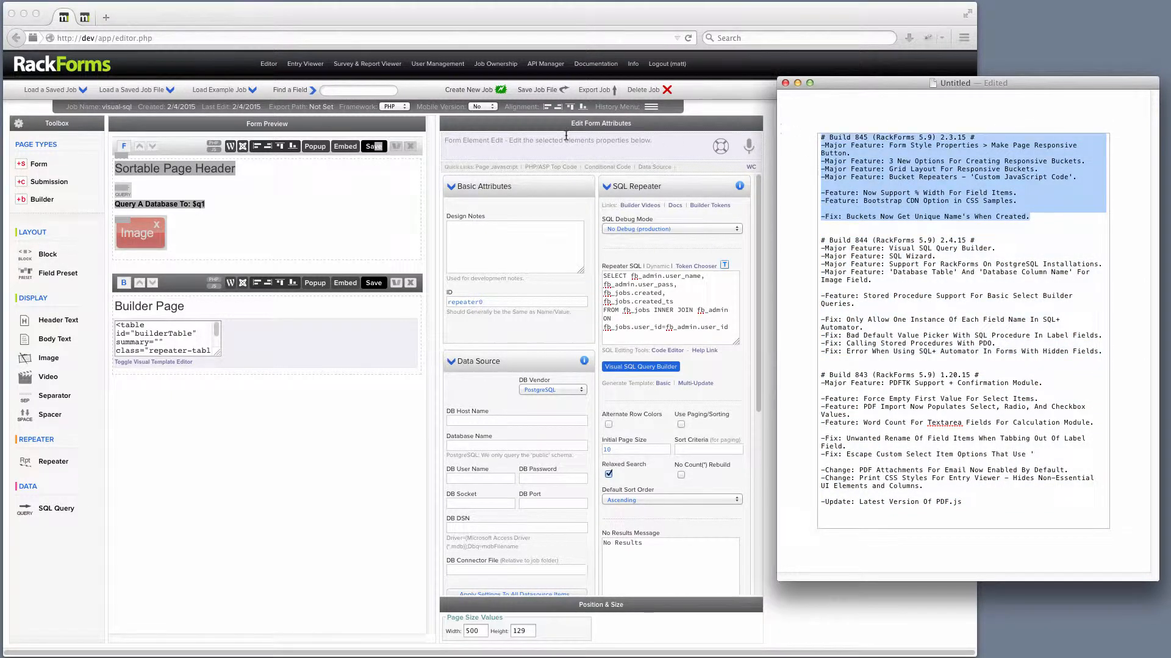
Load the saved job named Form.
click(98, 47)
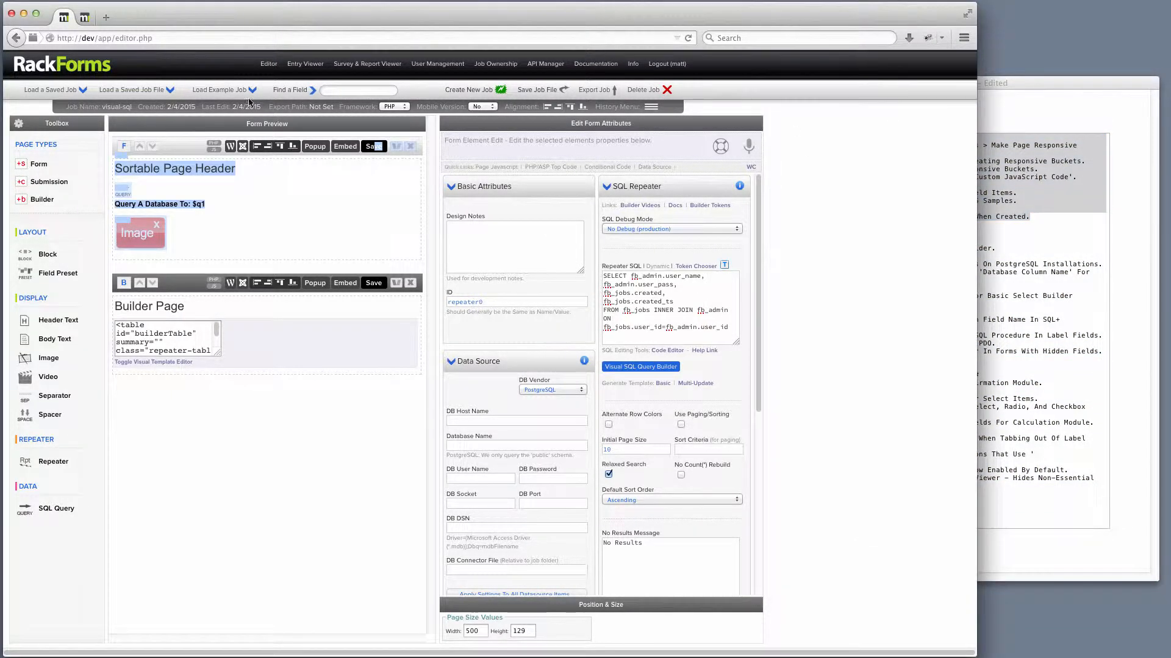
click(58, 89)
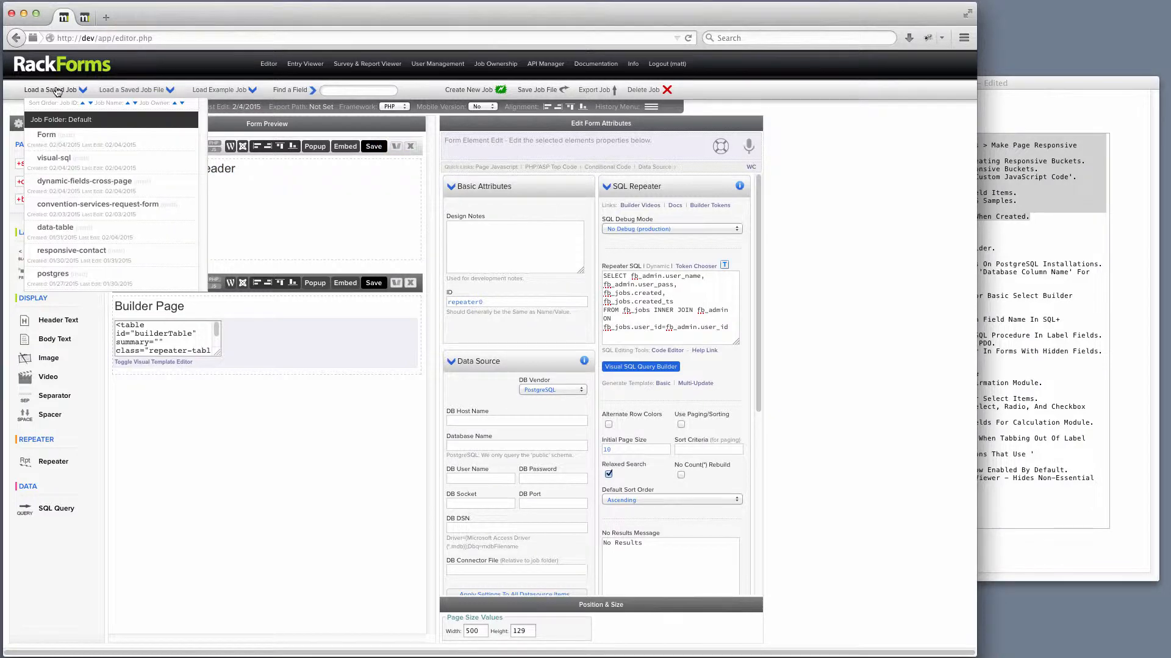
click(64, 131)
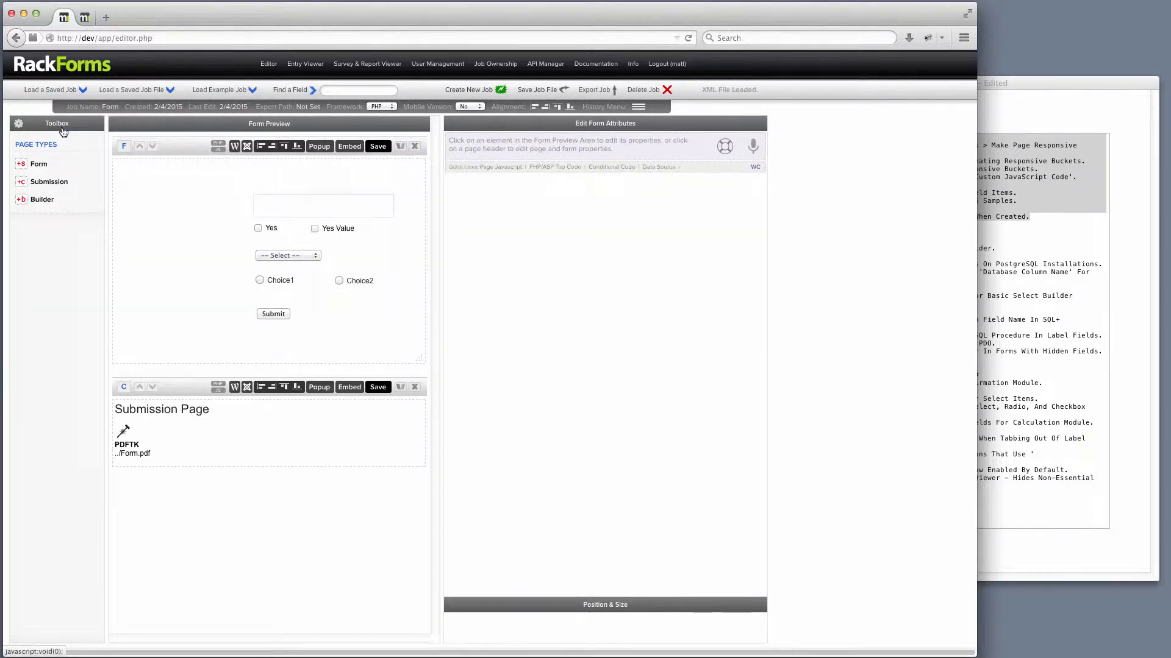
Inspect the form page properties and the PDFTK module settings on the submission page.
click(203, 147)
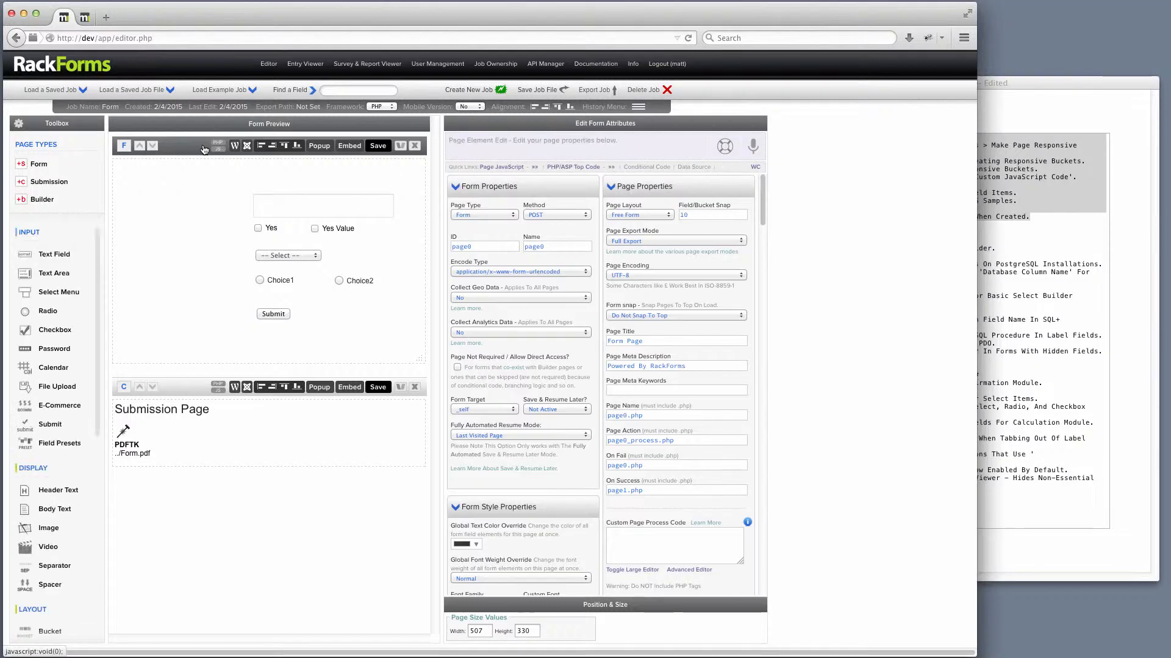
mouse_move(299, 256)
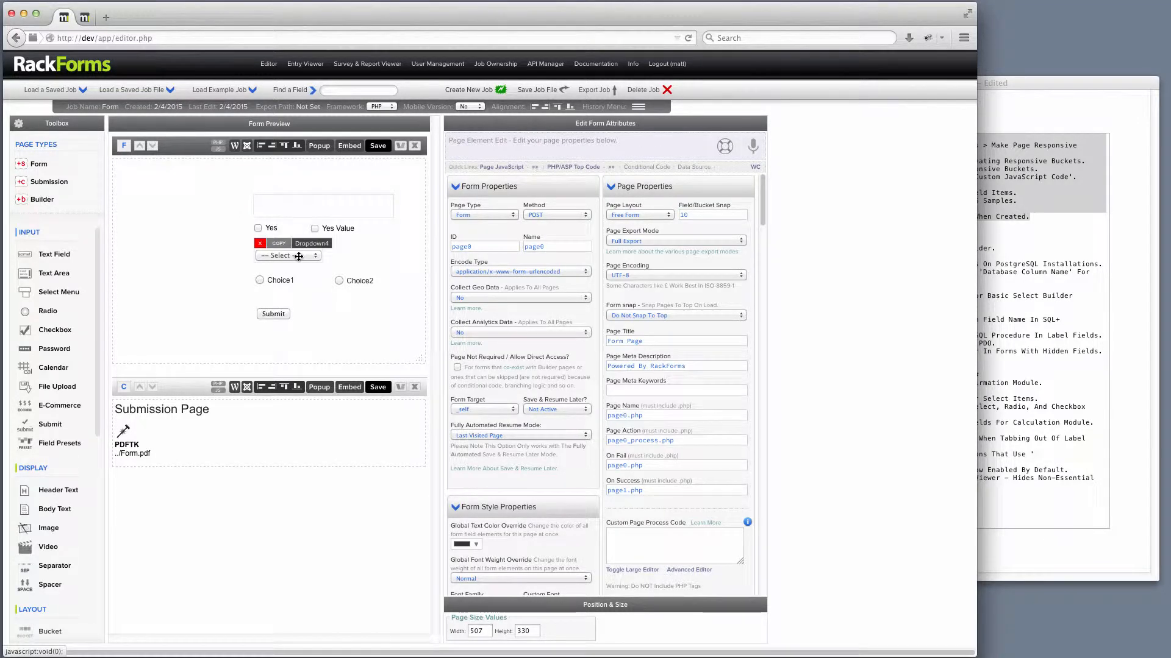
mouse_move(282, 280)
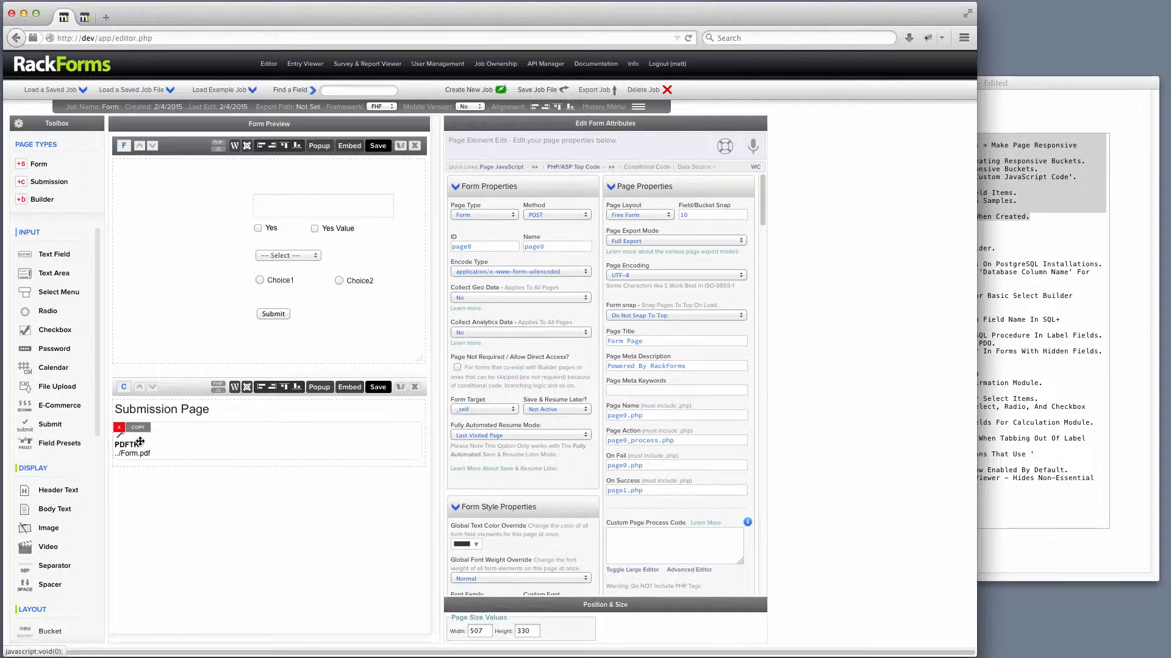
click(141, 450)
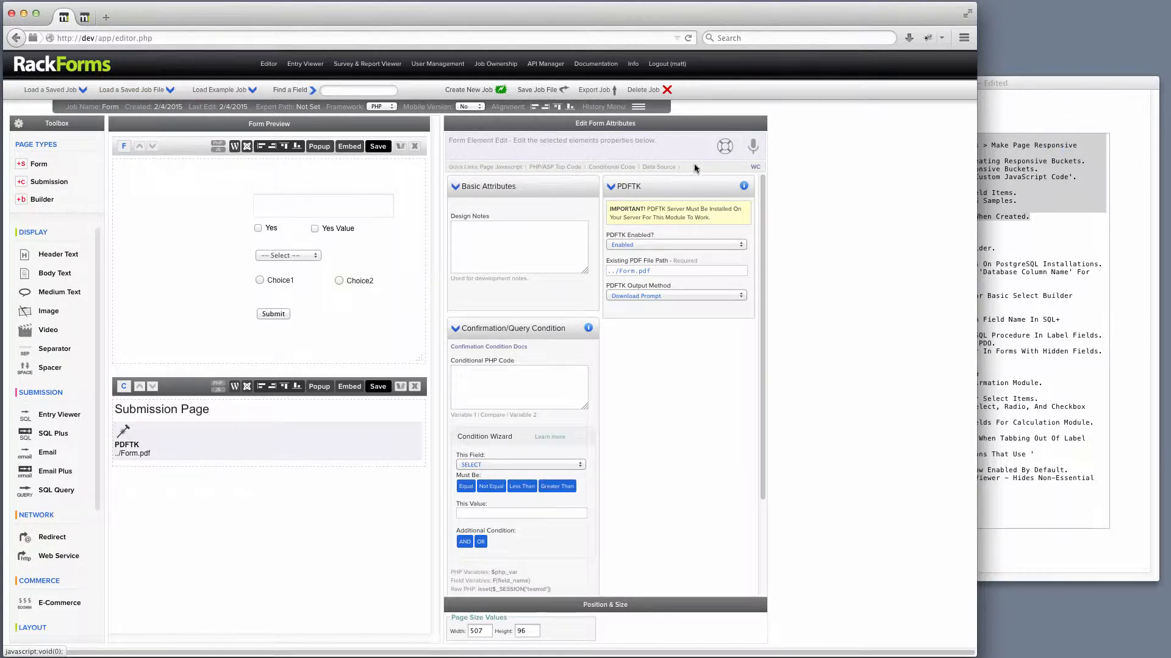
click(188, 148)
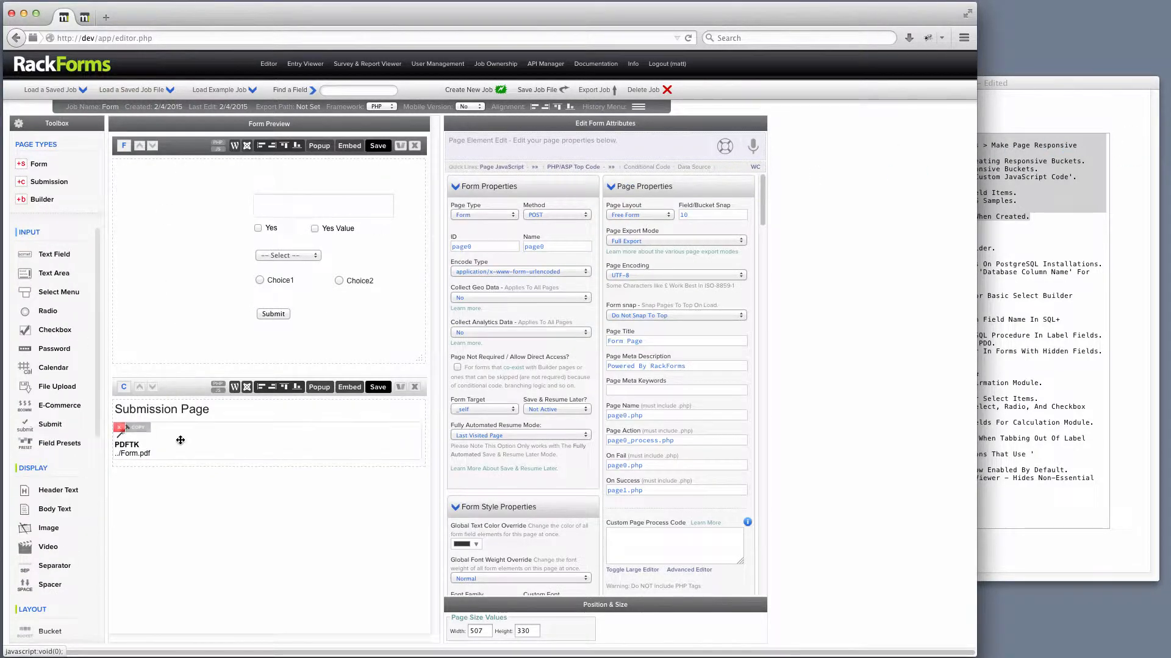
click(160, 448)
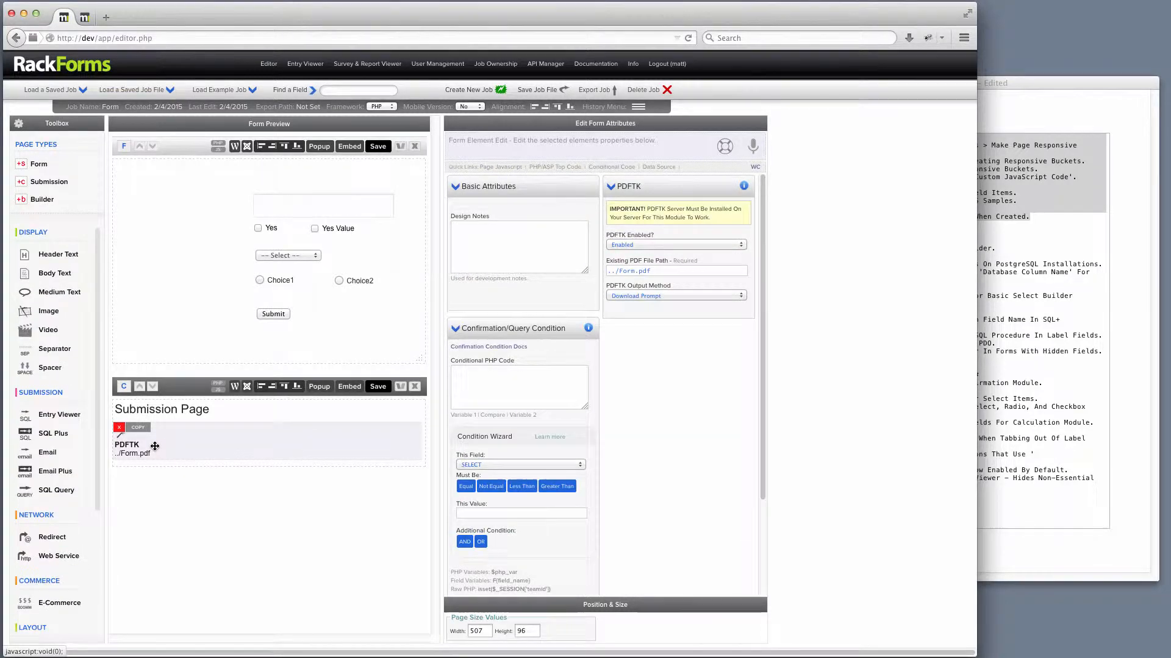
drag(667, 271, 563, 257)
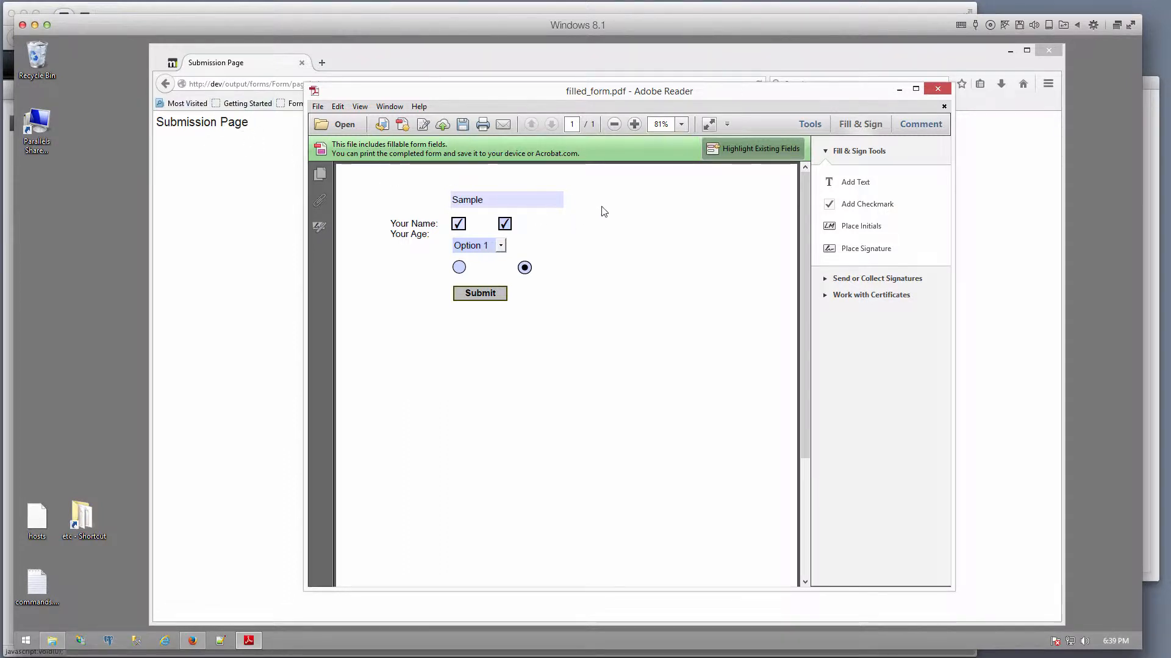
Examine the generated filled_form.pdf and its form fields in Adobe Reader.
click(523, 206)
drag(484, 200, 471, 199)
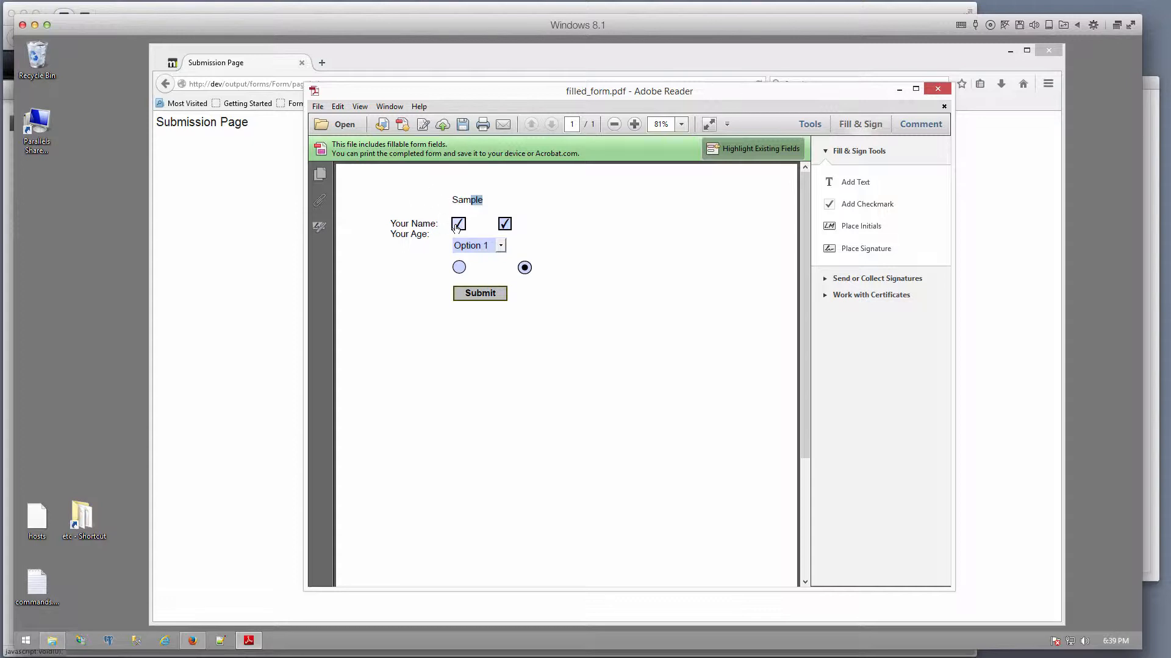
click(554, 201)
click(34, 28)
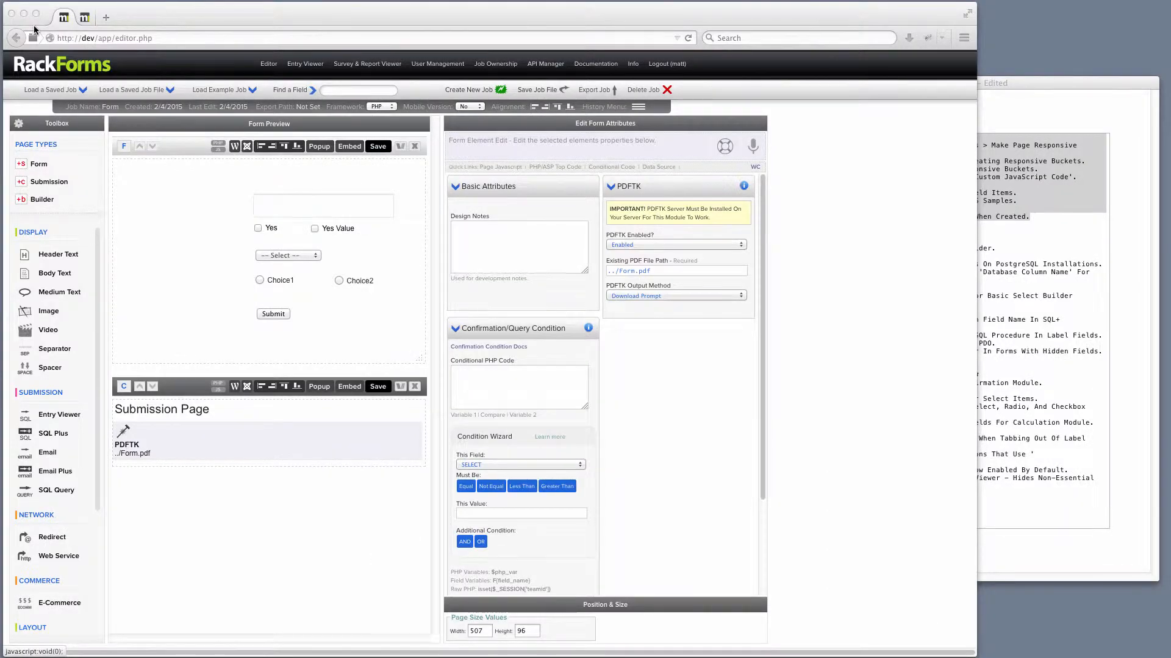
Review the Build 844 release notes in the text editor.
click(1127, 323)
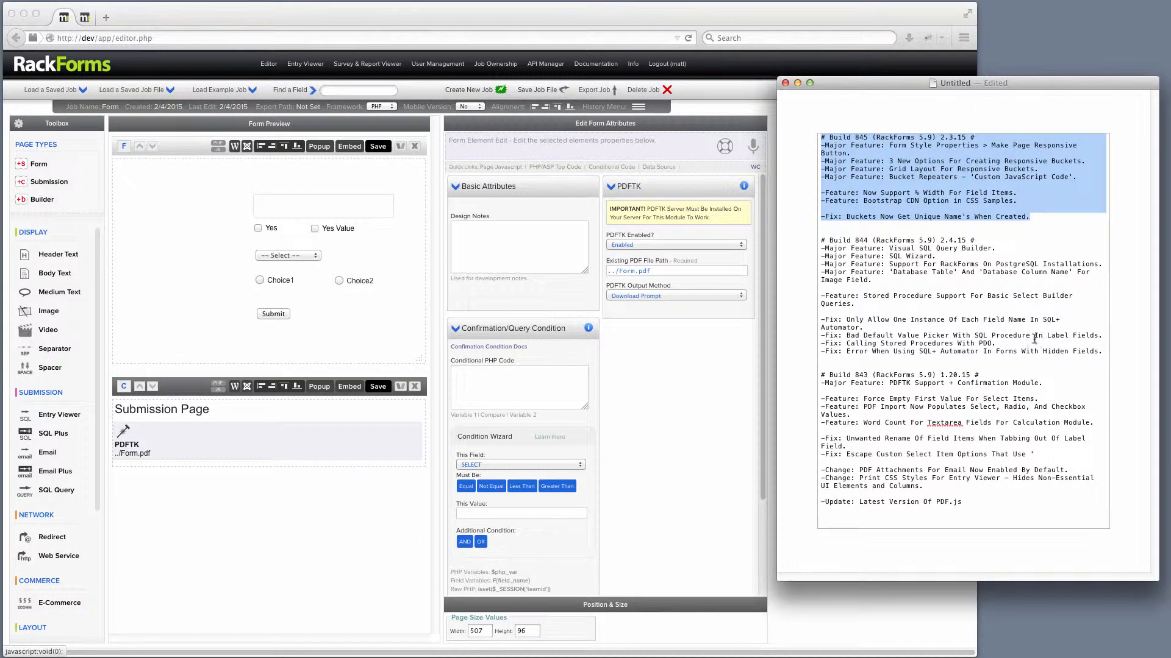
drag(1103, 353, 773, 239)
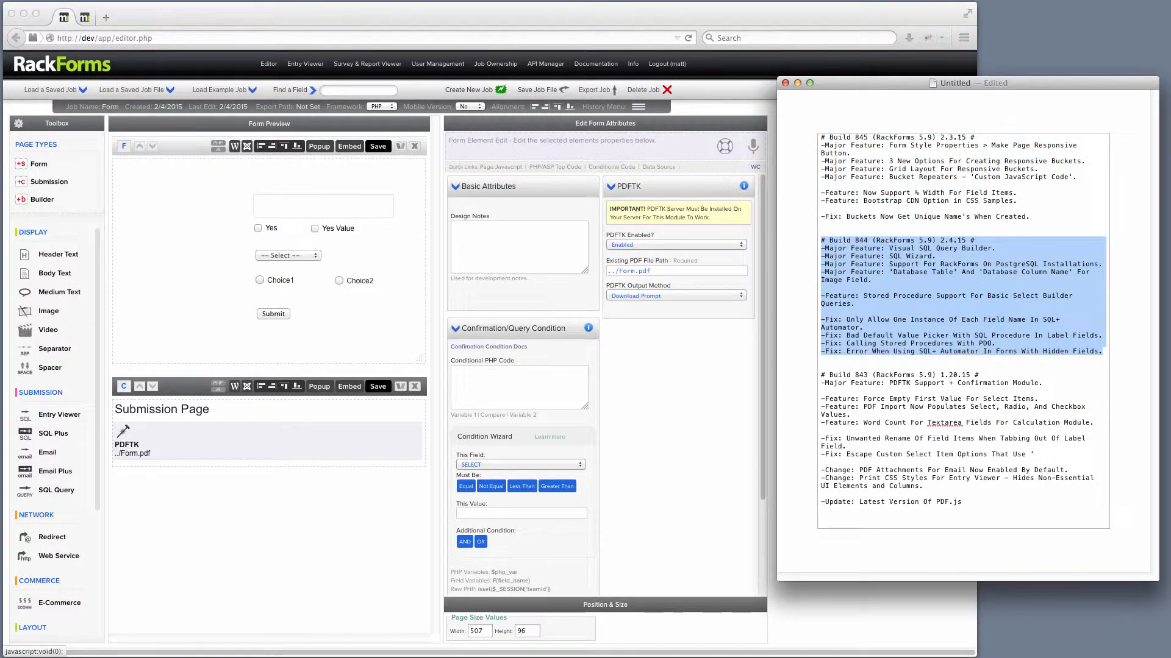
Load the saved job visual-sql and select its query element.
click(52, 90)
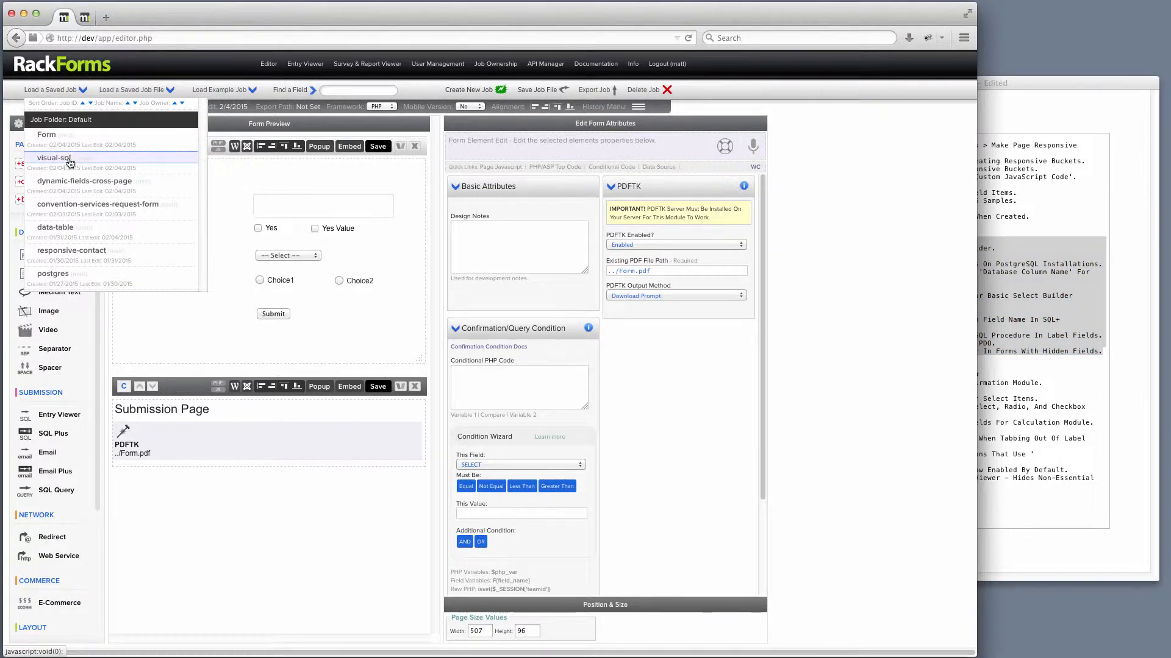
click(53, 157)
click(229, 200)
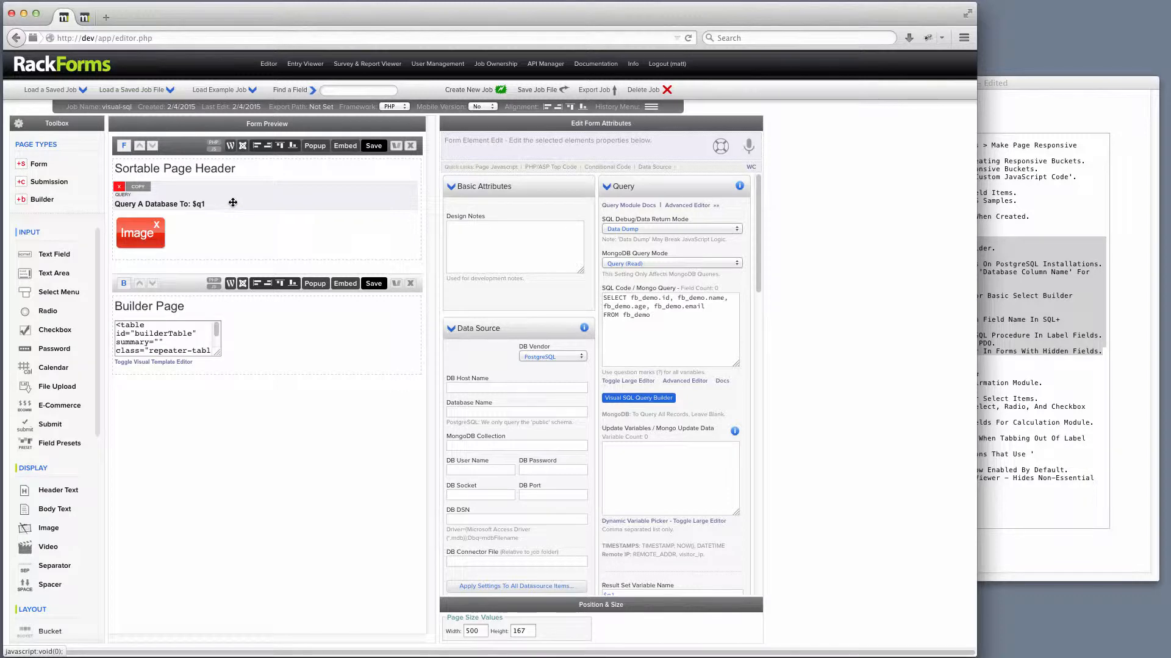
mouse_move(252, 341)
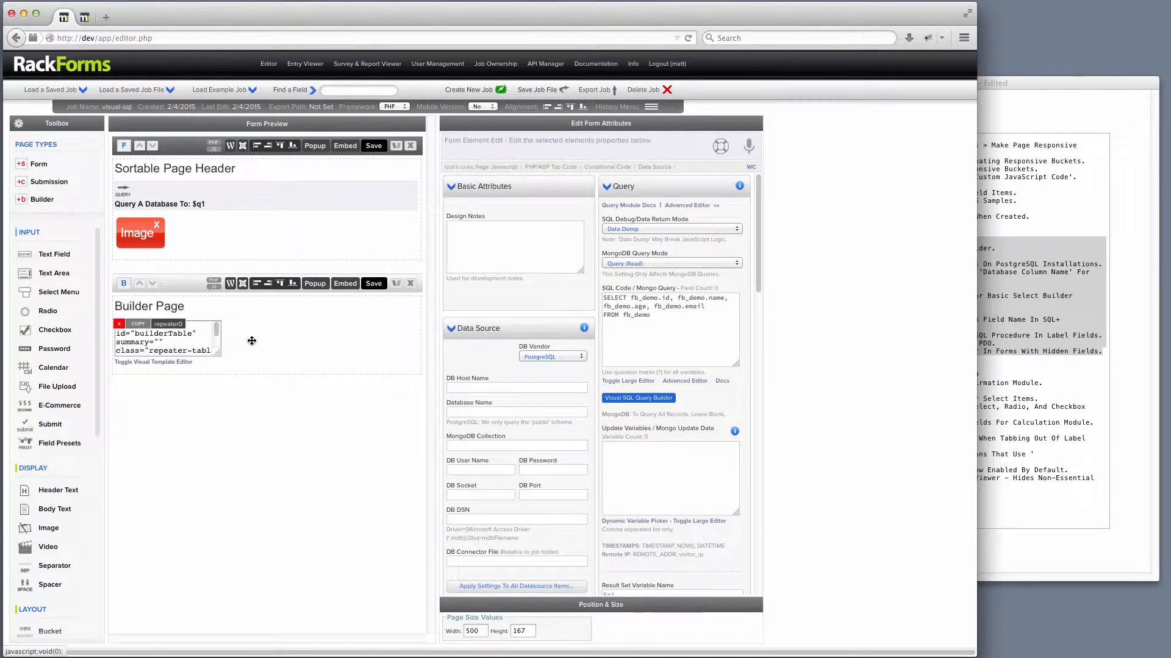
mouse_move(231, 198)
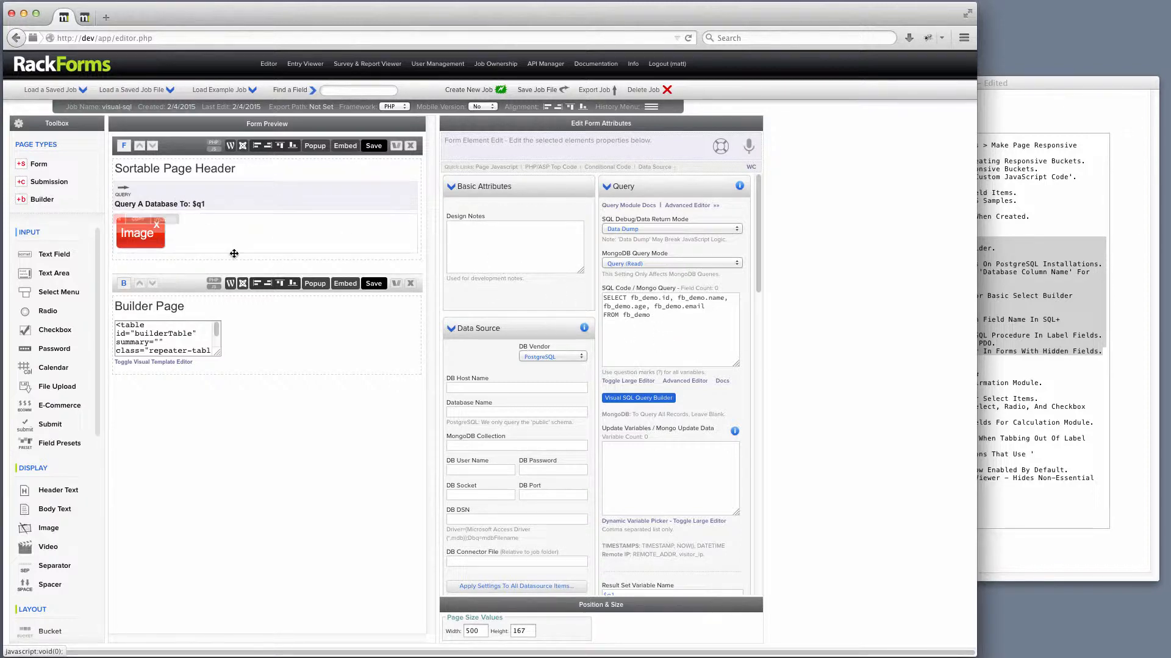
Add a text field labelled Name to the sortable page.
click(58, 255)
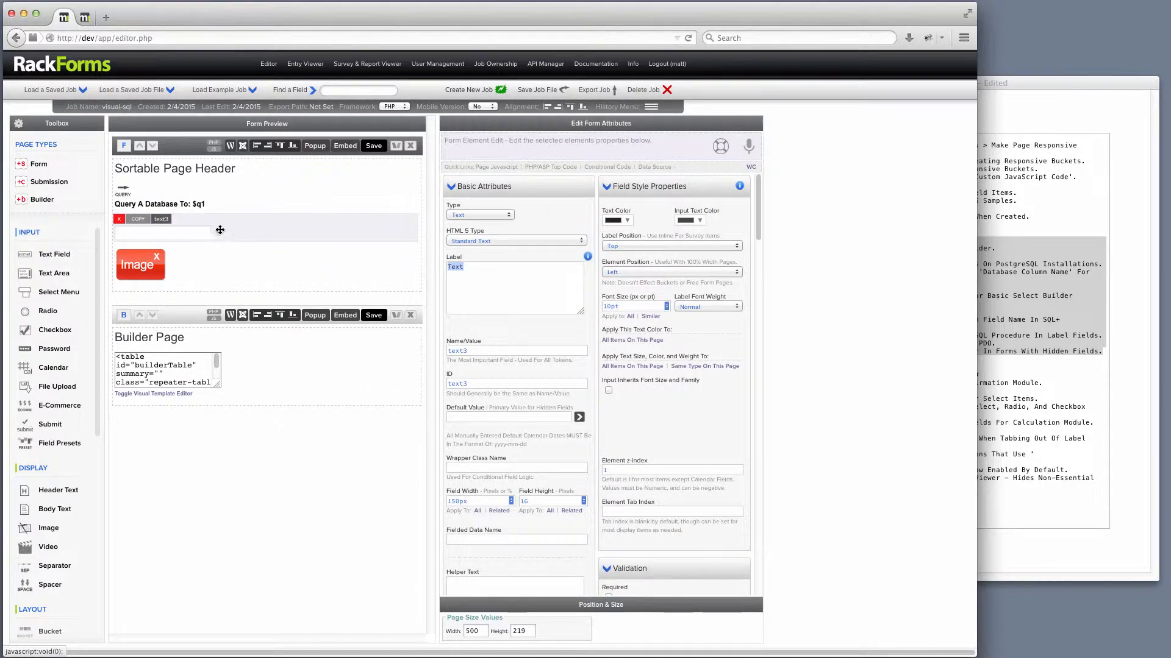
text(Name)
Rebuild the query in the Visual SQL Query Builder to select the name column from fb_demo.
click(213, 203)
click(638, 398)
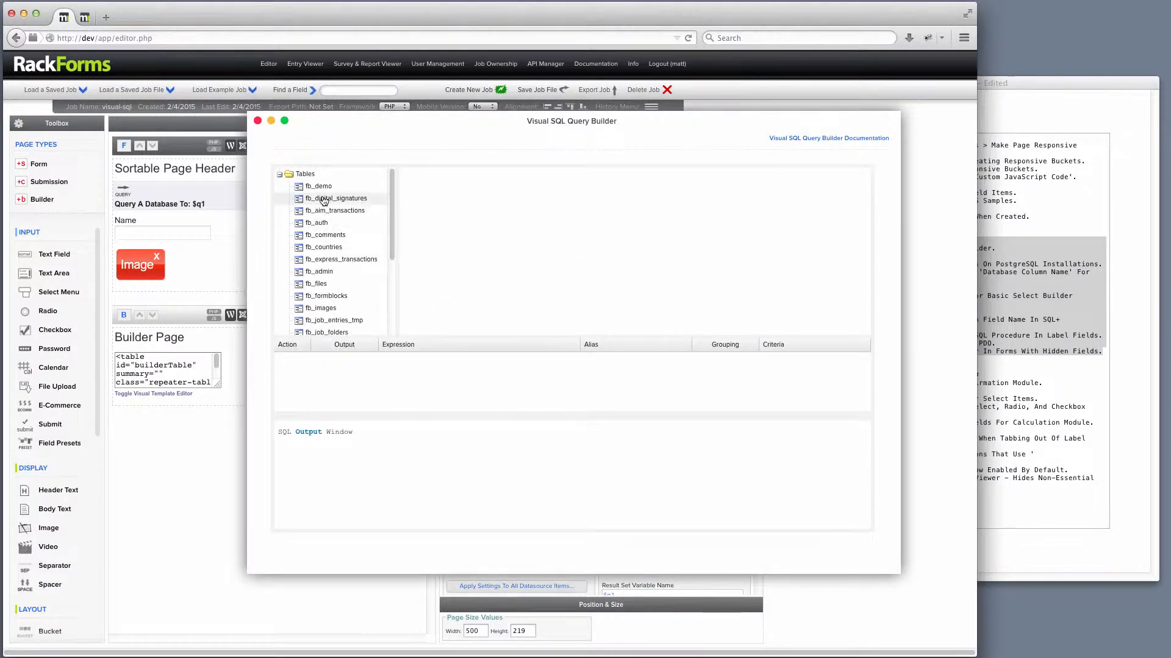
drag(320, 186, 457, 194)
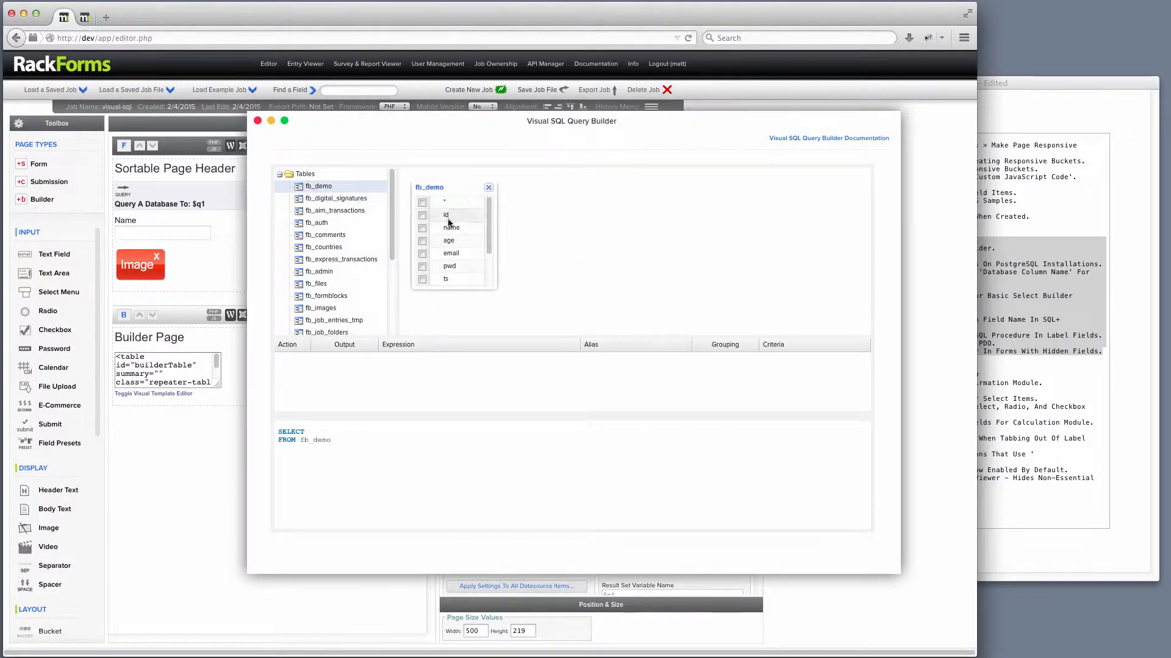
click(422, 228)
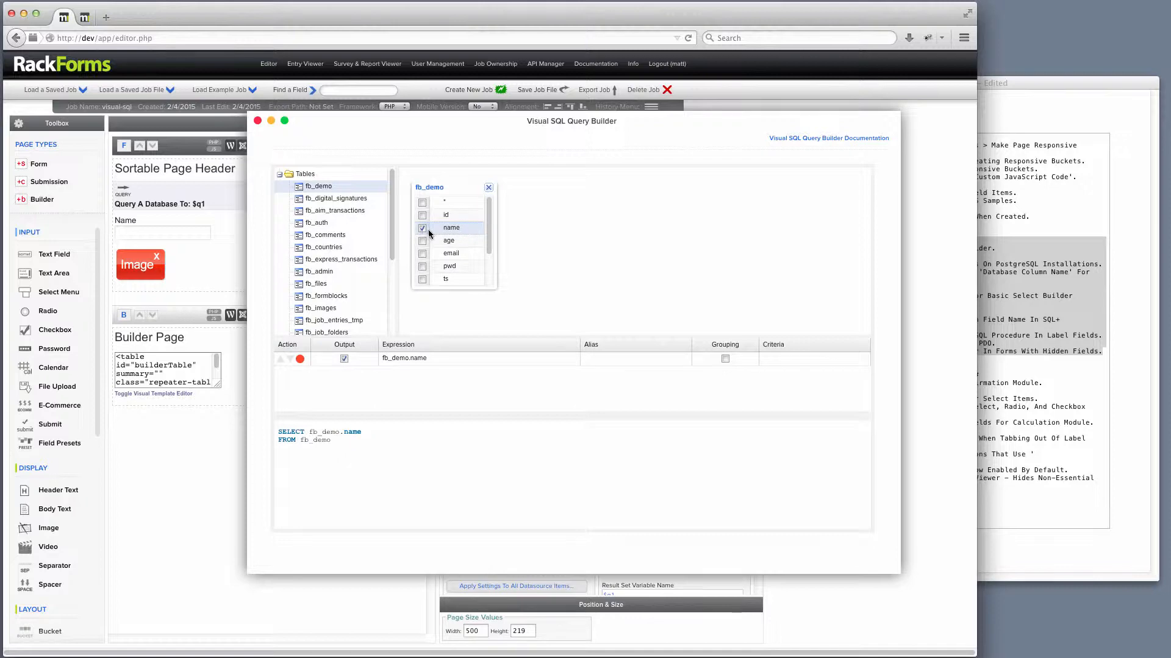
click(258, 120)
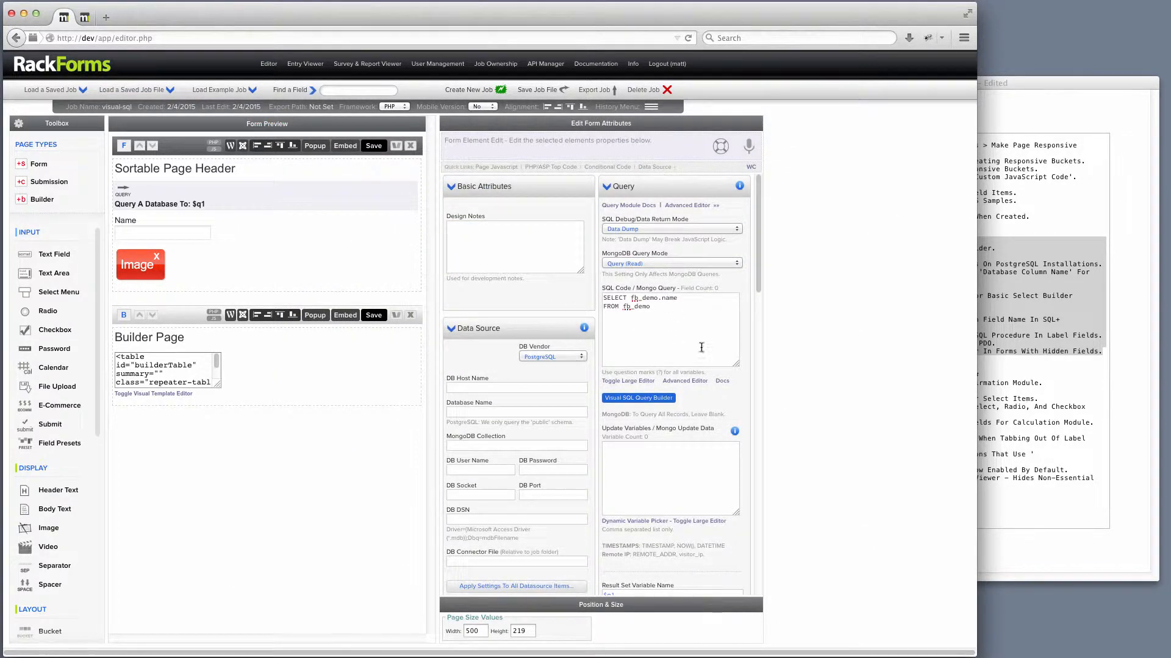
Preview the form page and inspect the query's data dump output.
click(373, 146)
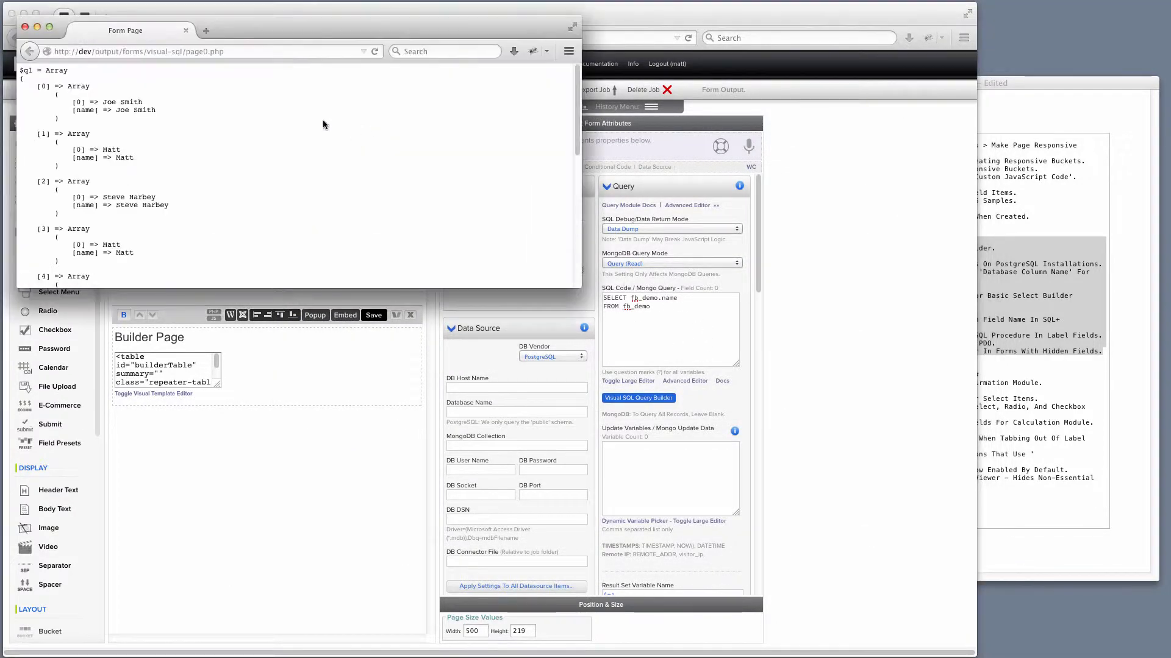
drag(106, 102, 149, 110)
click(25, 27)
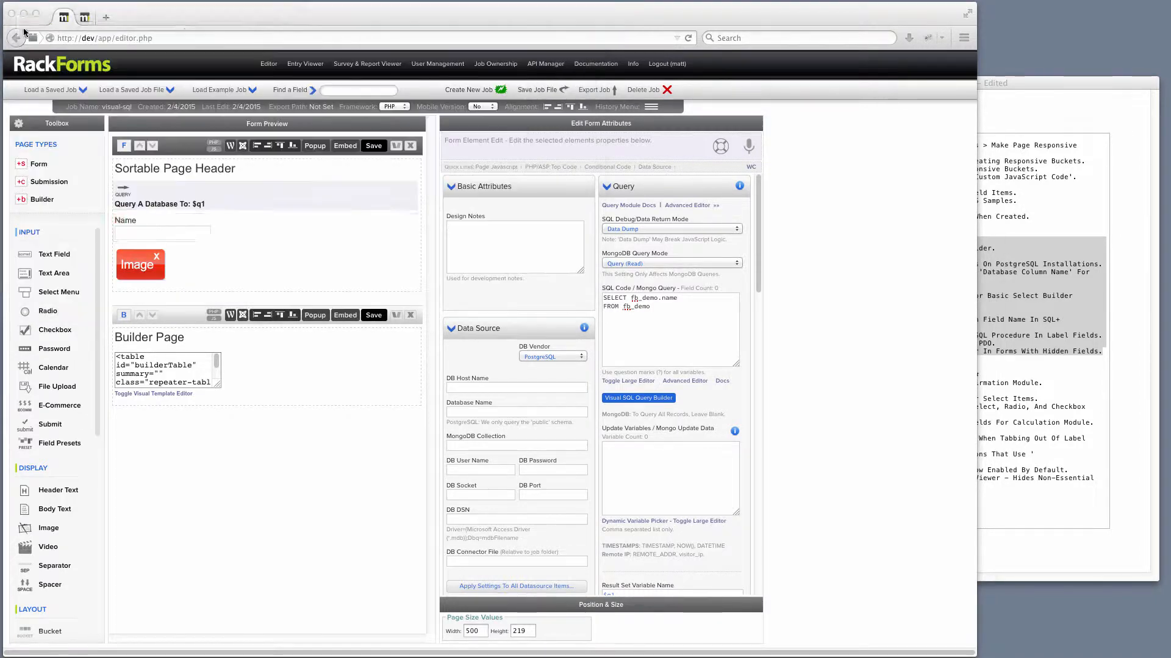
Set the Name field's default value to ${q1[0]['name']} using the dynamic variable picker.
click(225, 237)
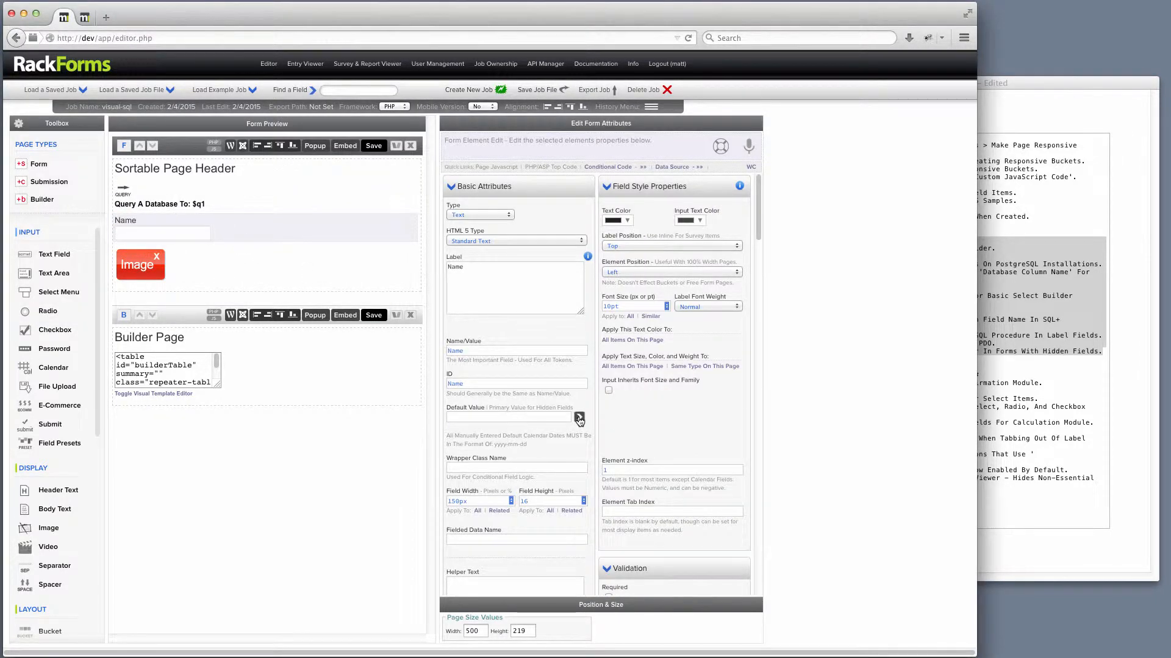
click(579, 418)
click(603, 470)
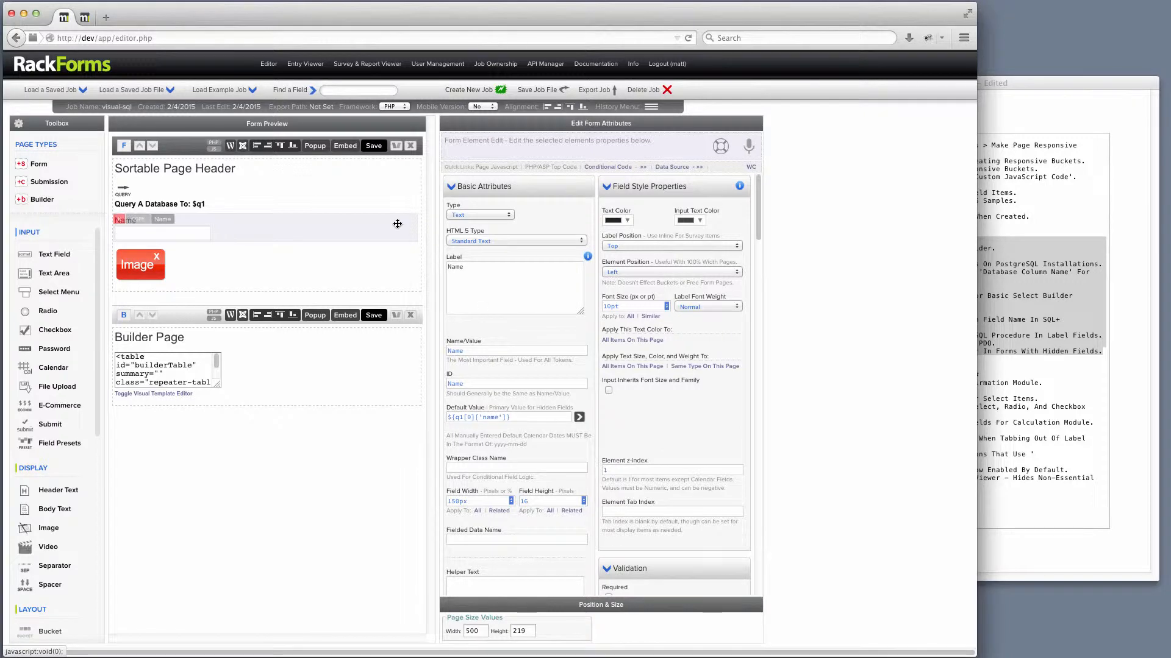
Preview the form page again and inspect the Name field below the data dump.
click(373, 149)
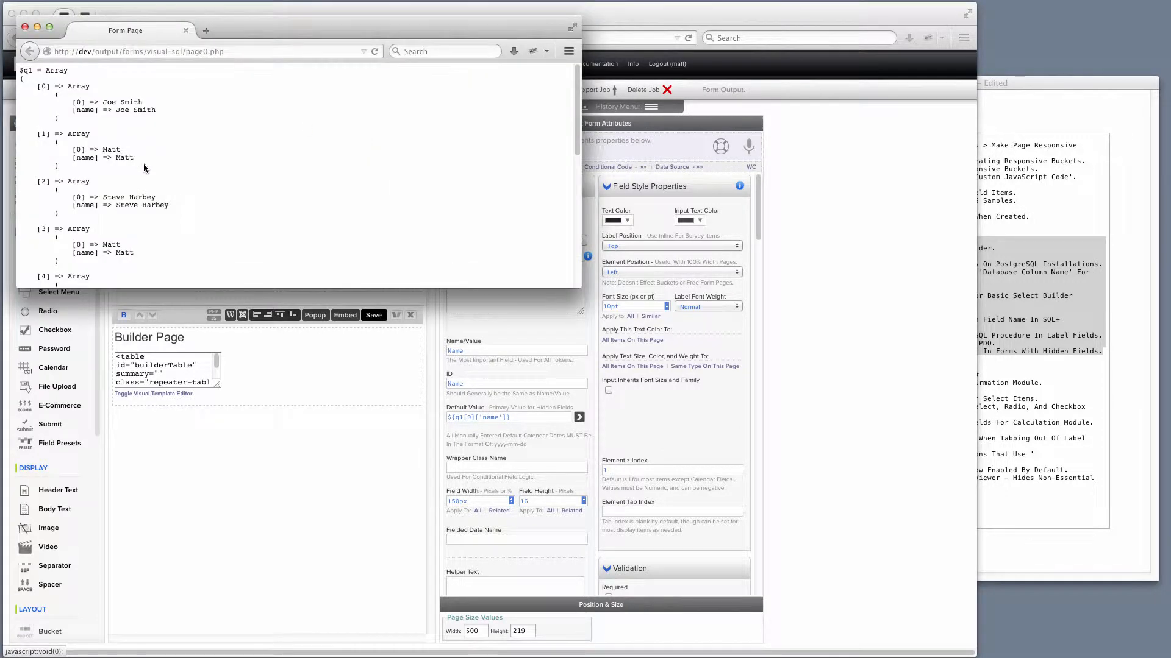
scroll(143, 172, down, 8)
drag(72, 234, 23, 234)
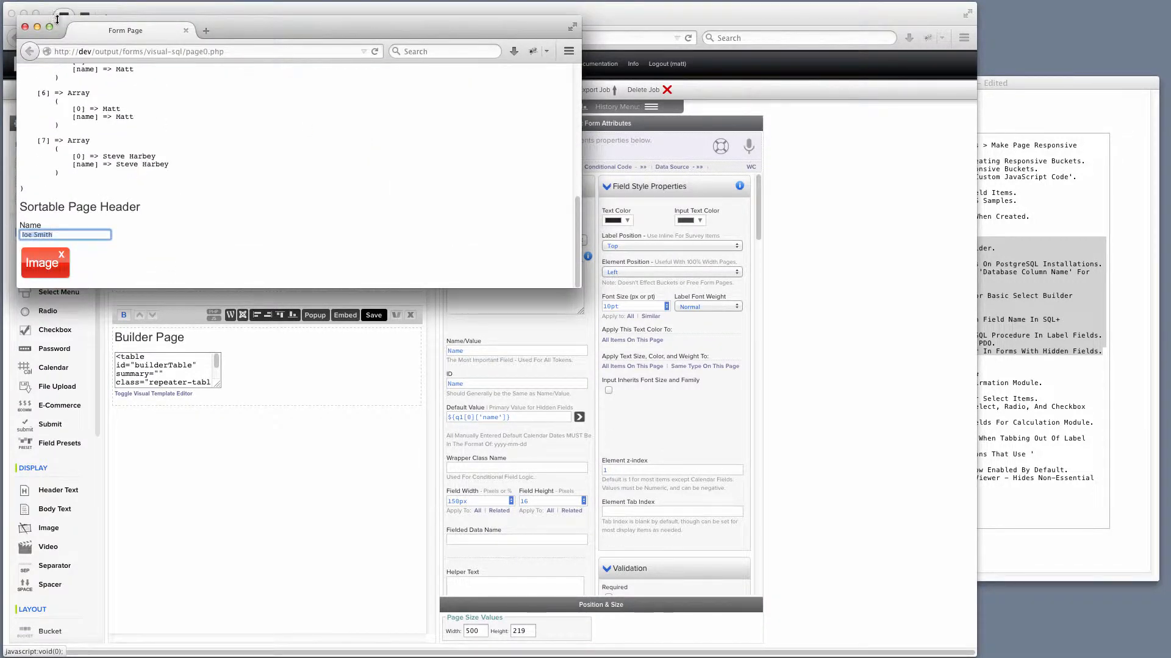
click(25, 28)
Build the repeater's SQL in the Visual SQL Query Builder, selecting id, name, age and email from fb_demo.
click(243, 366)
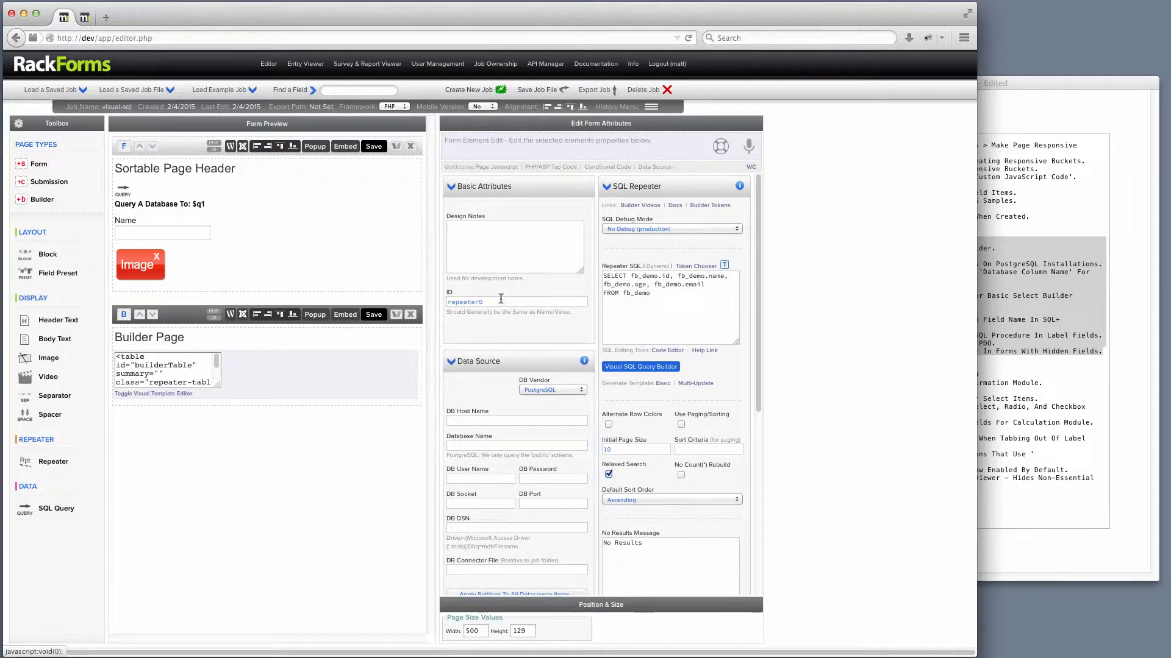
click(639, 367)
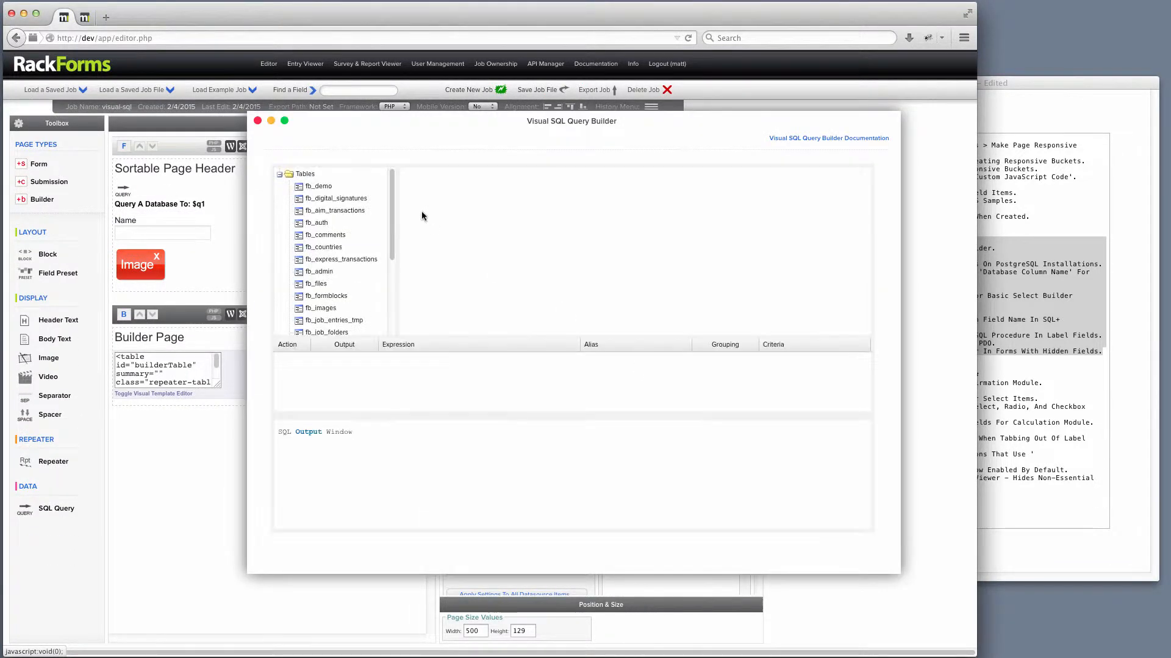
drag(317, 186, 444, 210)
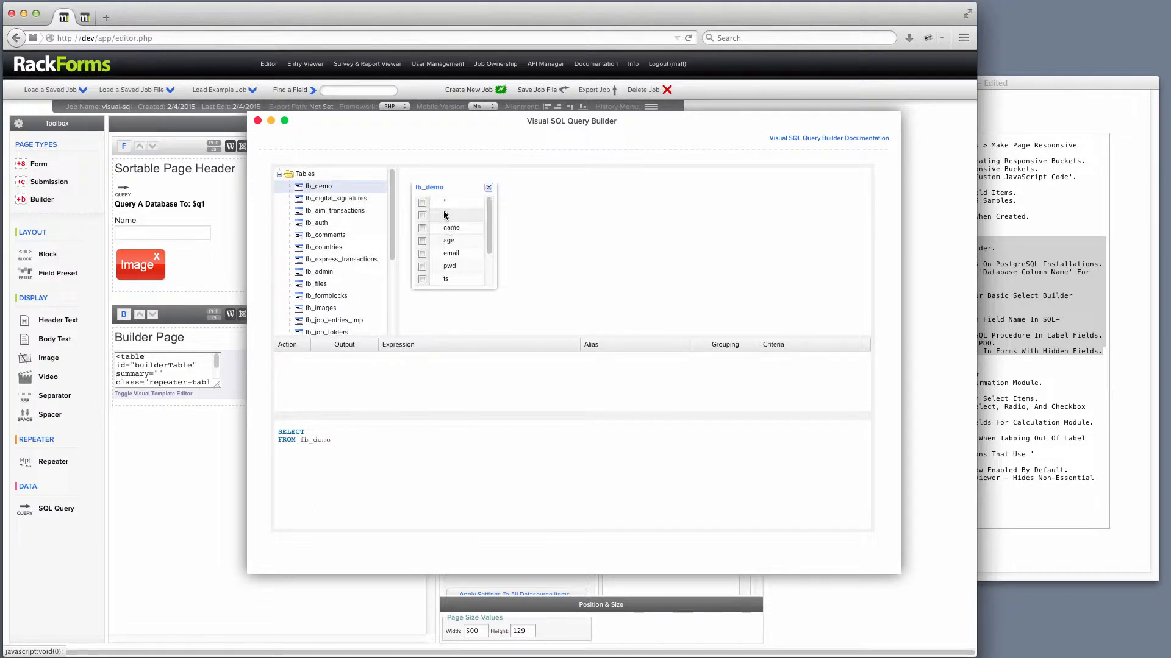
click(439, 215)
click(439, 228)
click(439, 241)
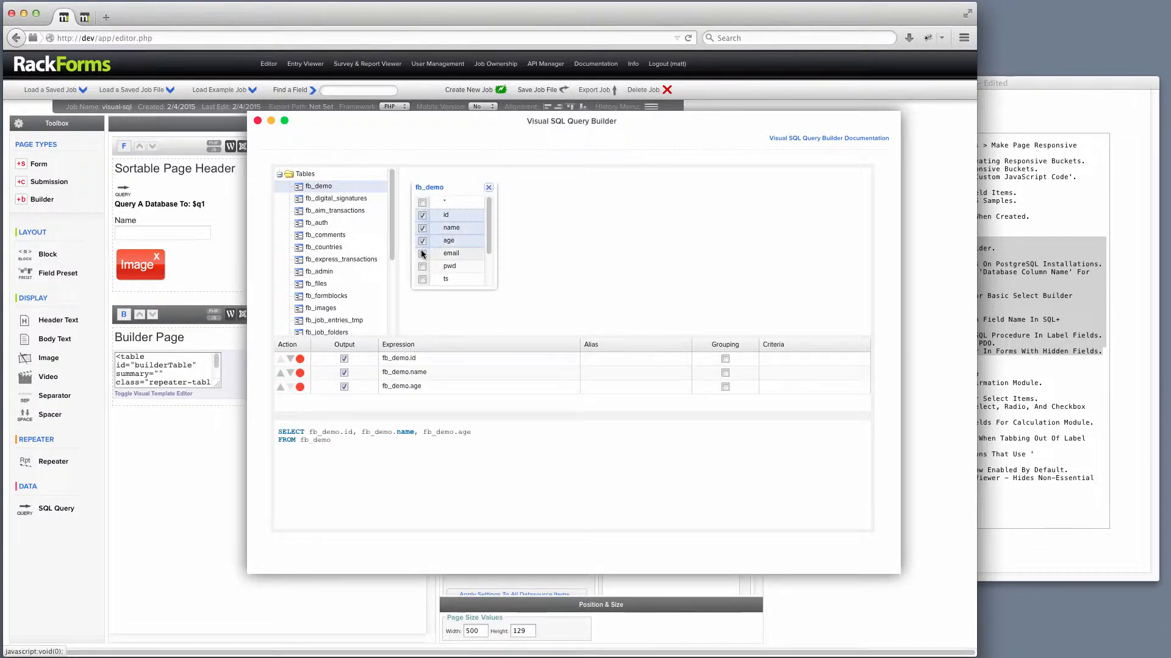
click(437, 254)
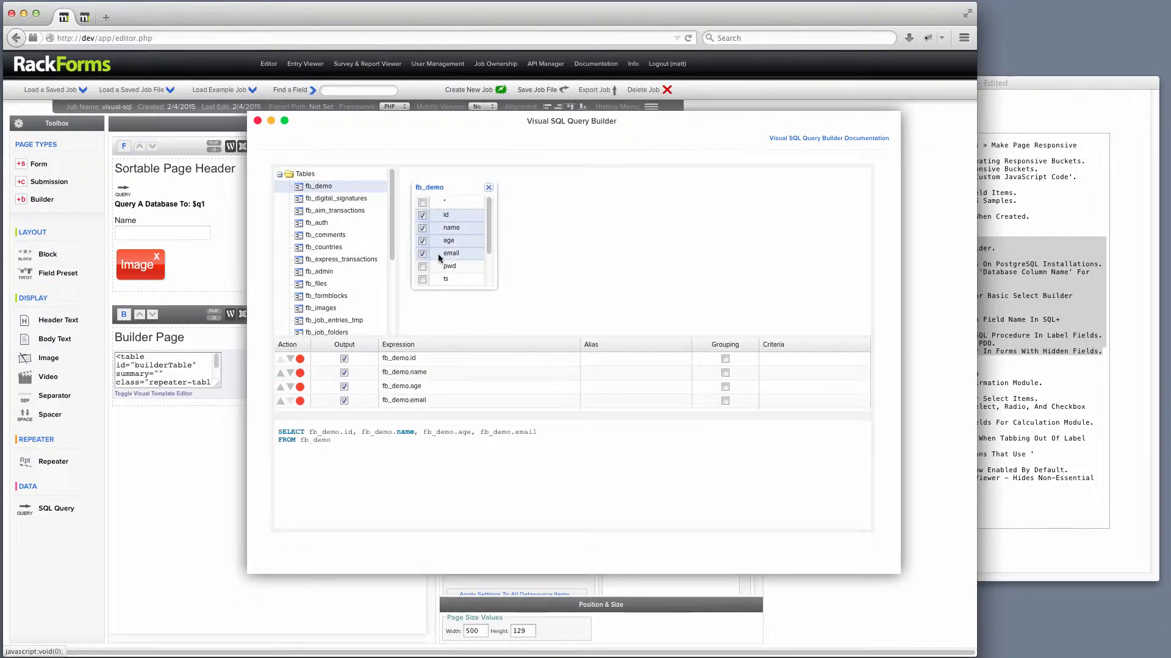
click(258, 120)
Generate the basic repeater template from the query, overwriting the existing template code.
click(663, 382)
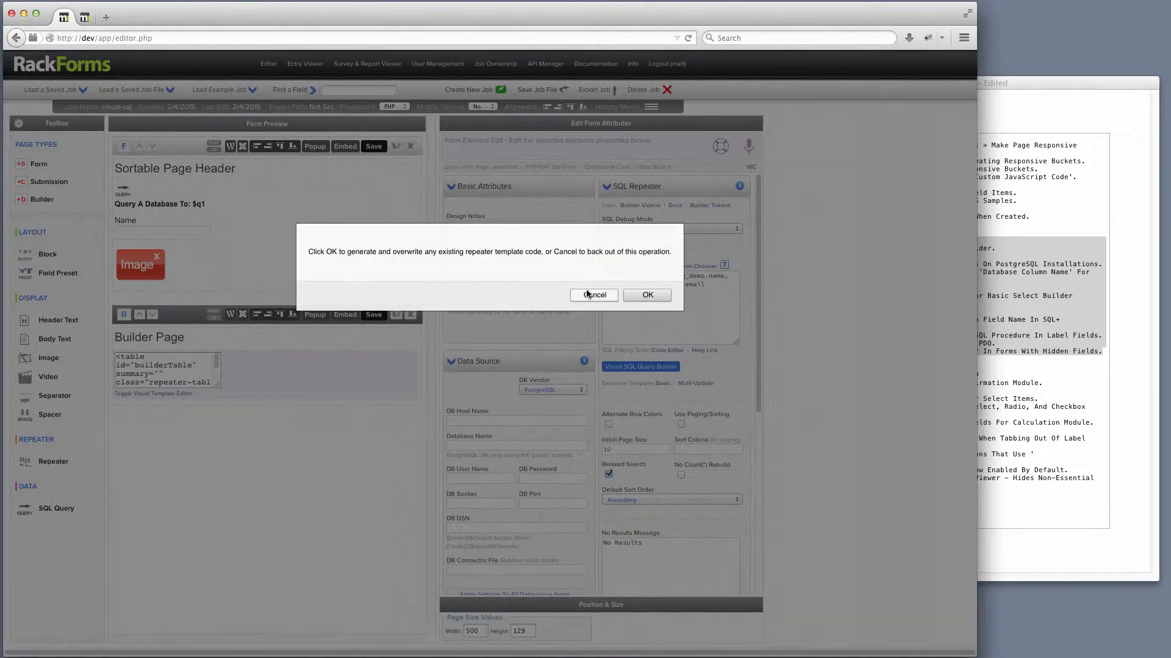
click(637, 294)
Preview the Builder Page and inspect the generated data table.
click(370, 314)
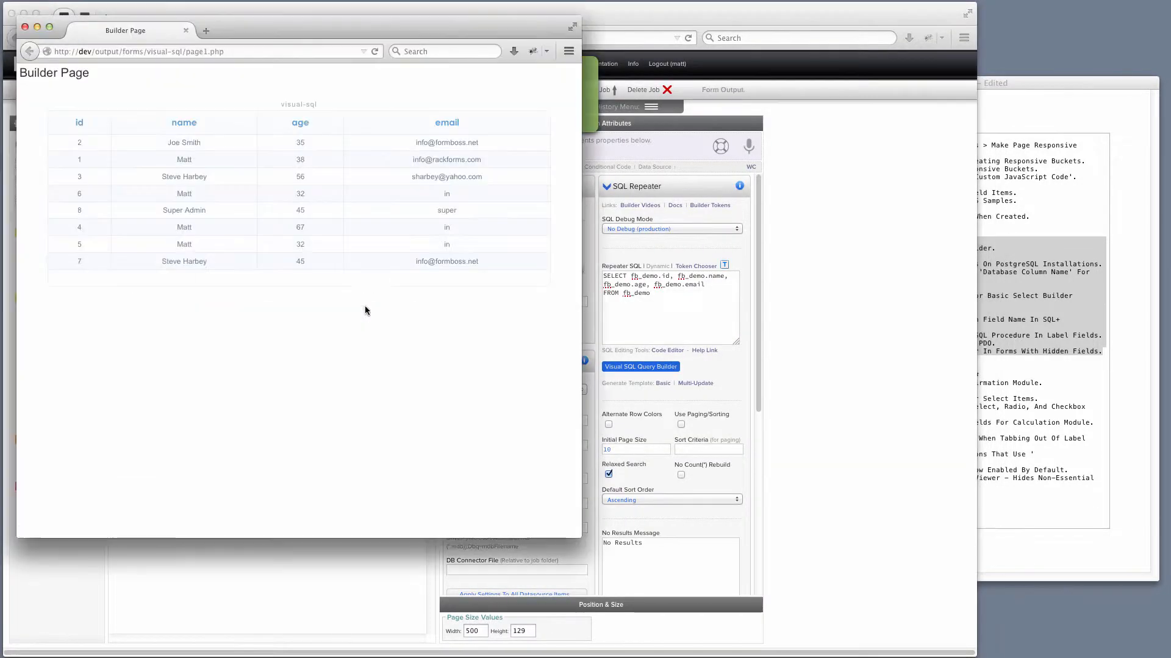
drag(499, 272, 43, 82)
click(25, 27)
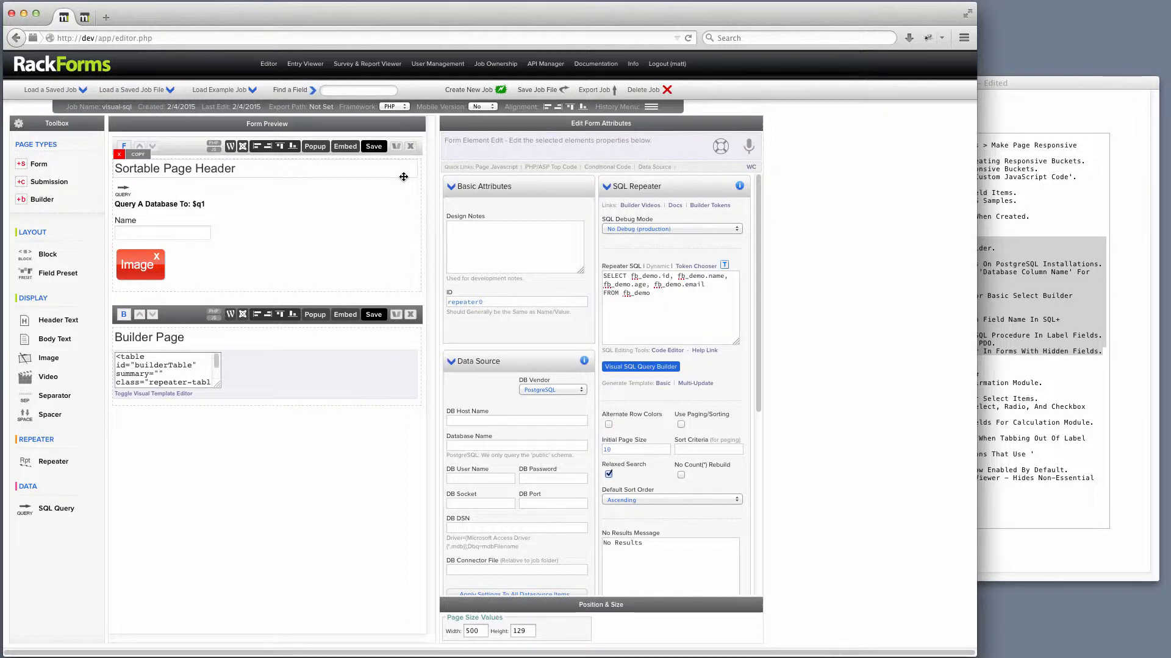
Open the SQL Query element's Visual SQL Query Builder, add fb_admin and fb_jobs, and join them on user_id.
click(263, 203)
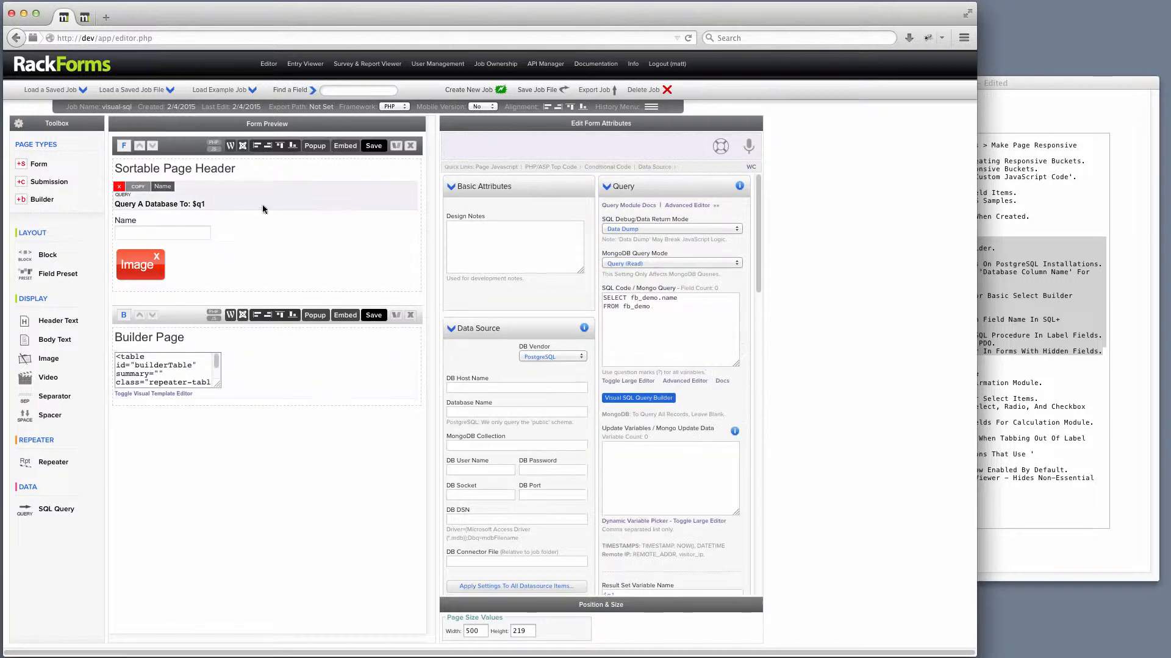
click(658, 396)
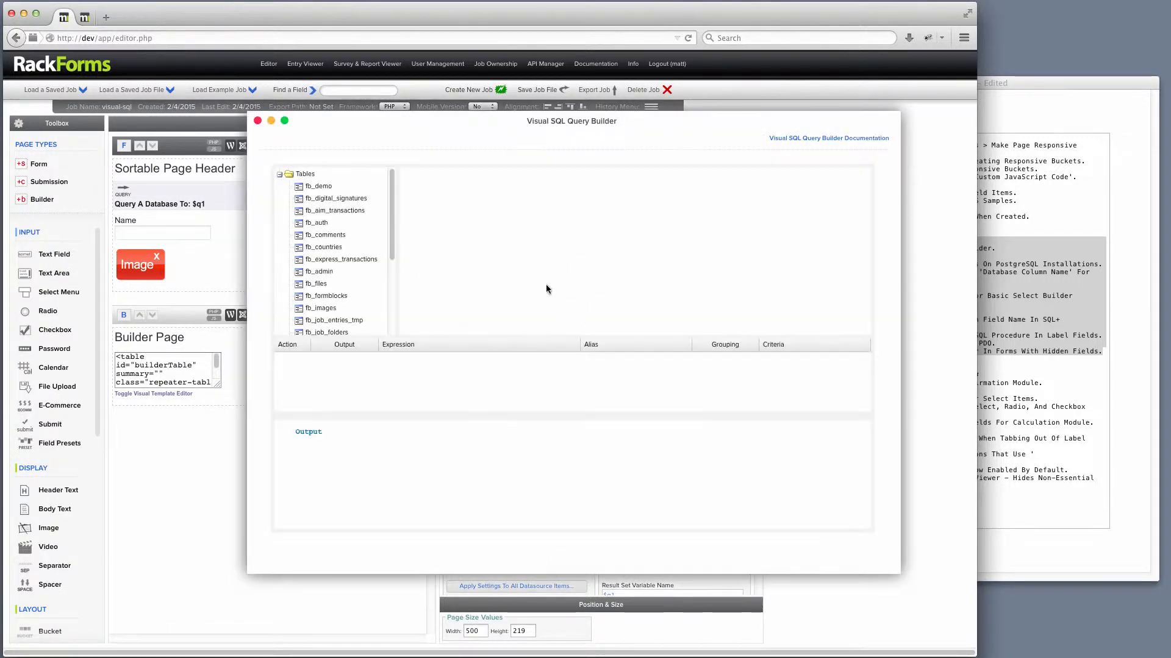
drag(342, 222, 450, 239)
scroll(340, 258, down, 2)
drag(317, 317, 601, 204)
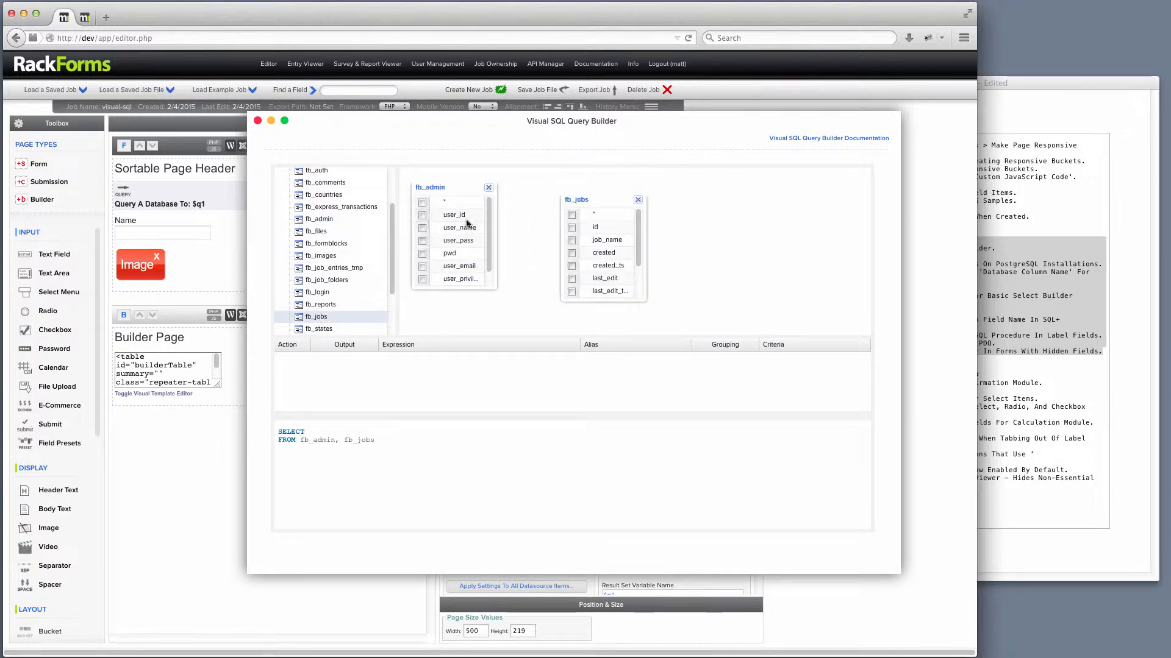
drag(459, 221, 602, 266)
Select created_ts and last_edit from fb_jobs plus user_id and user_name from fb_admin, then close the builder.
click(571, 228)
click(571, 240)
click(422, 216)
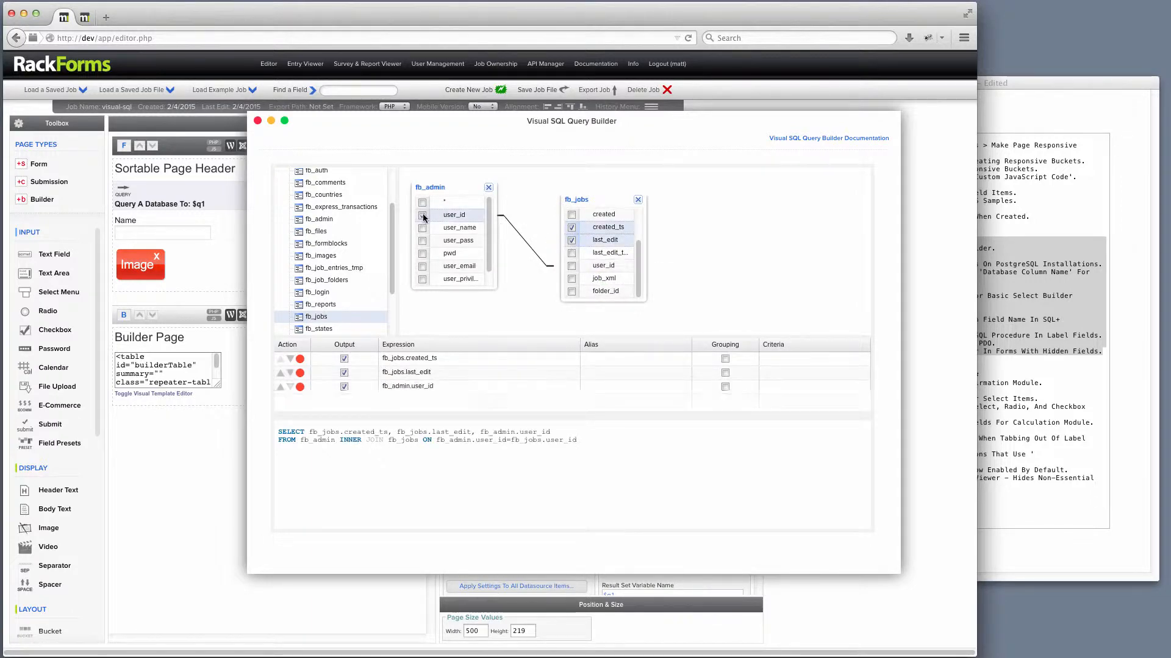
click(422, 228)
click(603, 358)
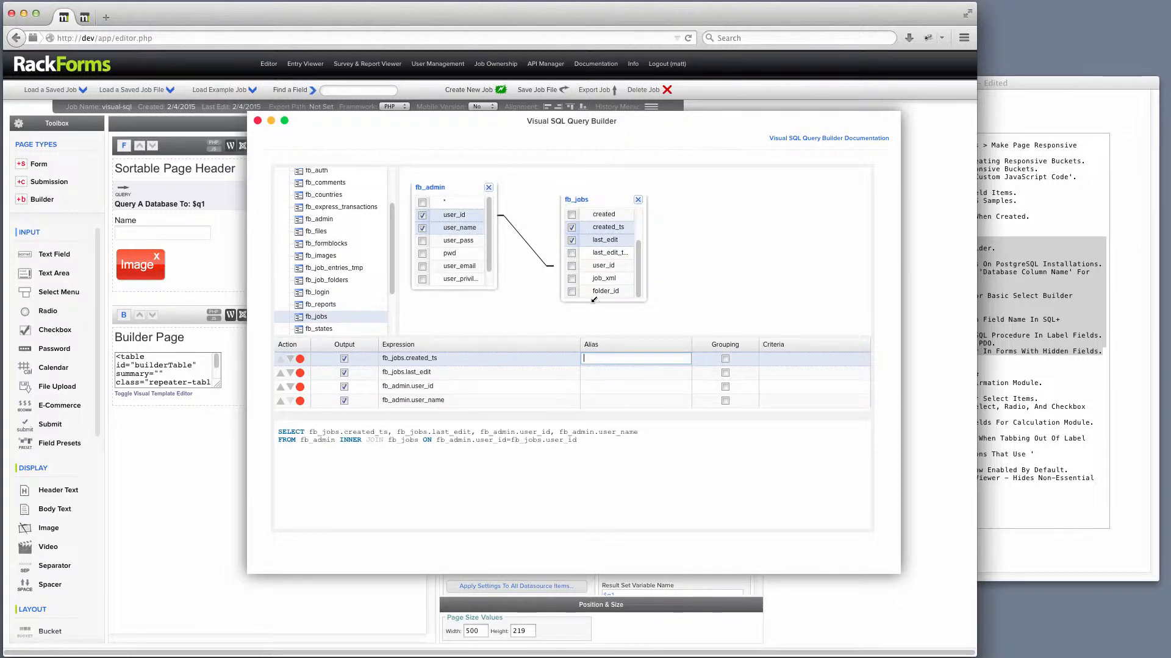
click(258, 120)
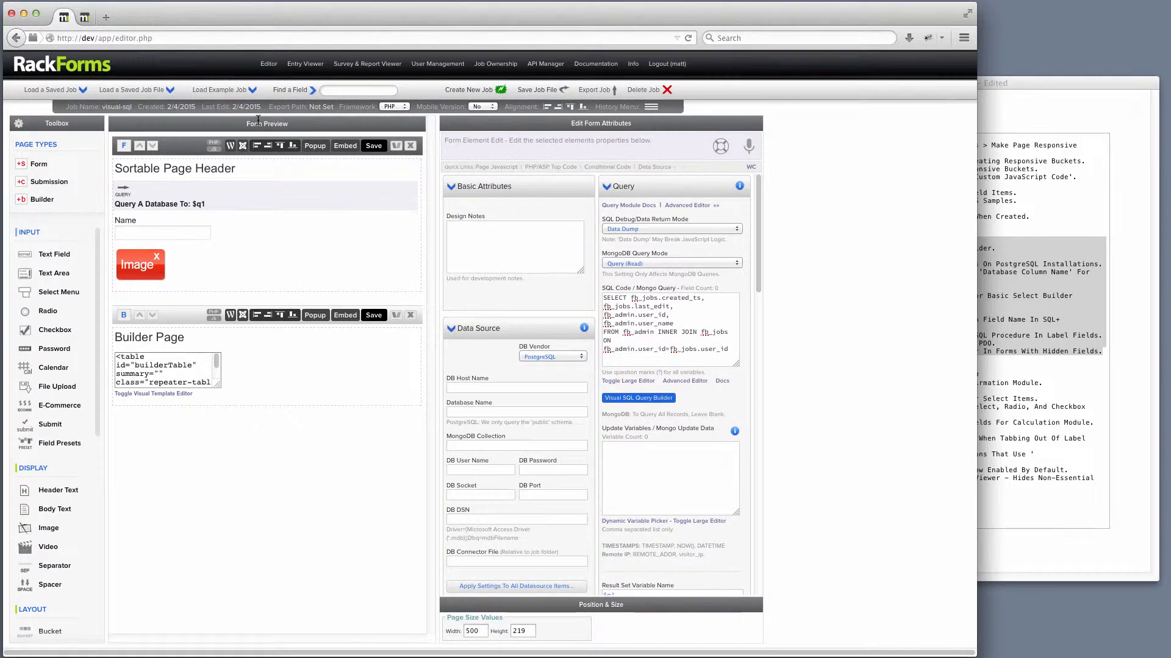
Highlight the Build 845 entries in the changelog text document.
click(1000, 149)
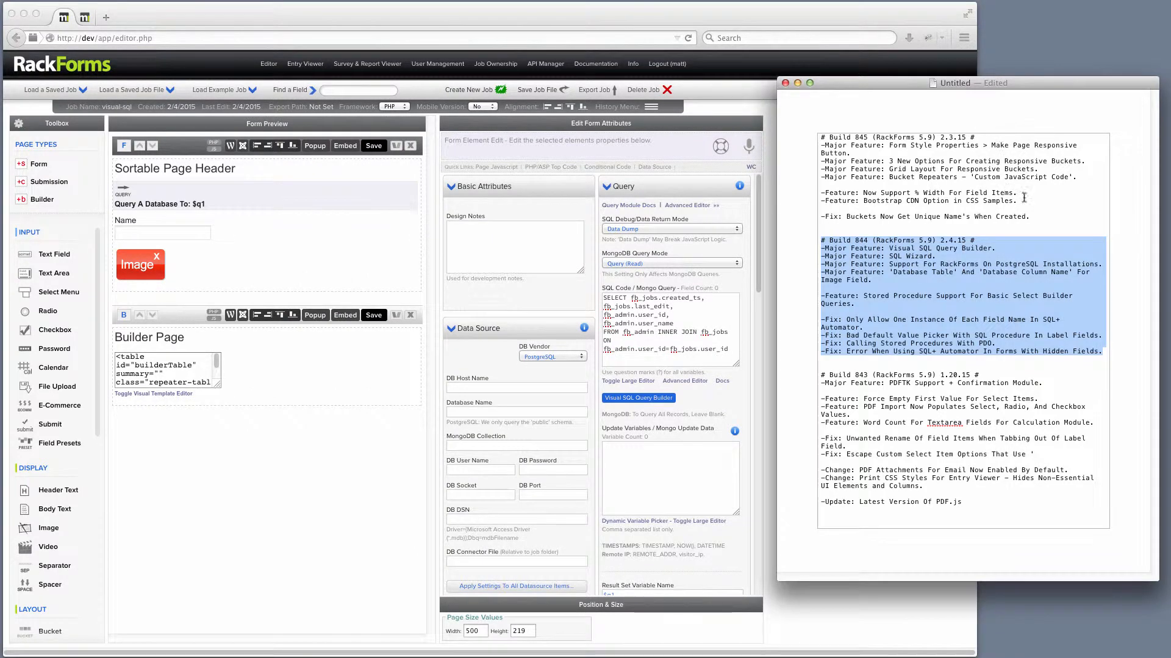
drag(1037, 218, 808, 121)
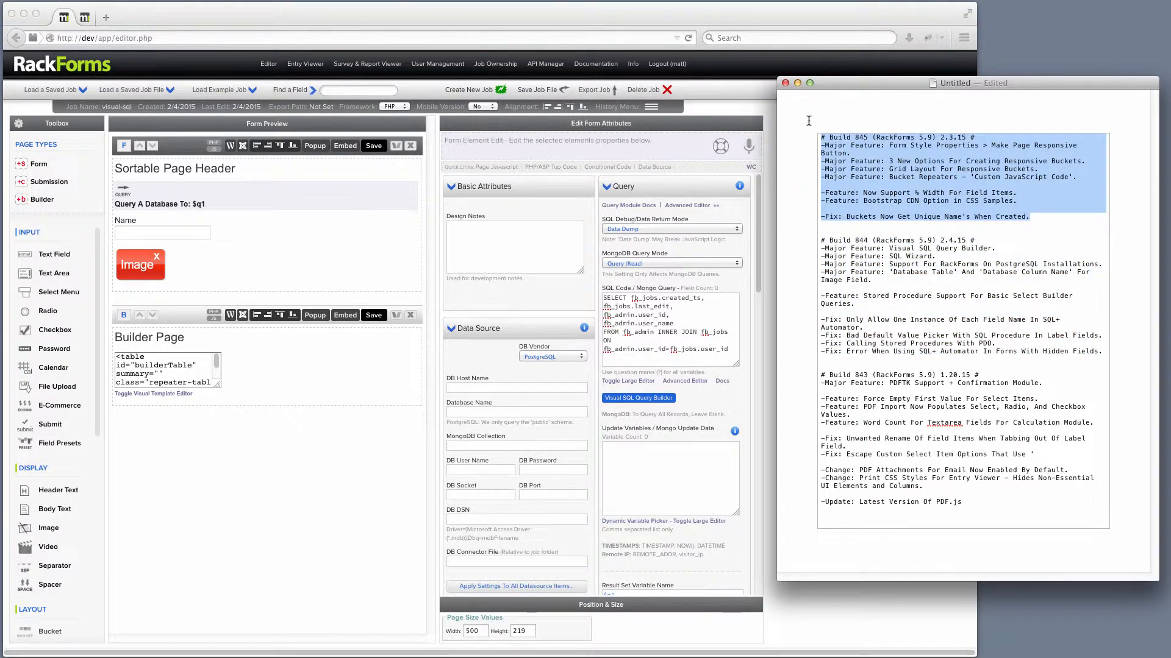
Load the saved job data-table.
click(60, 97)
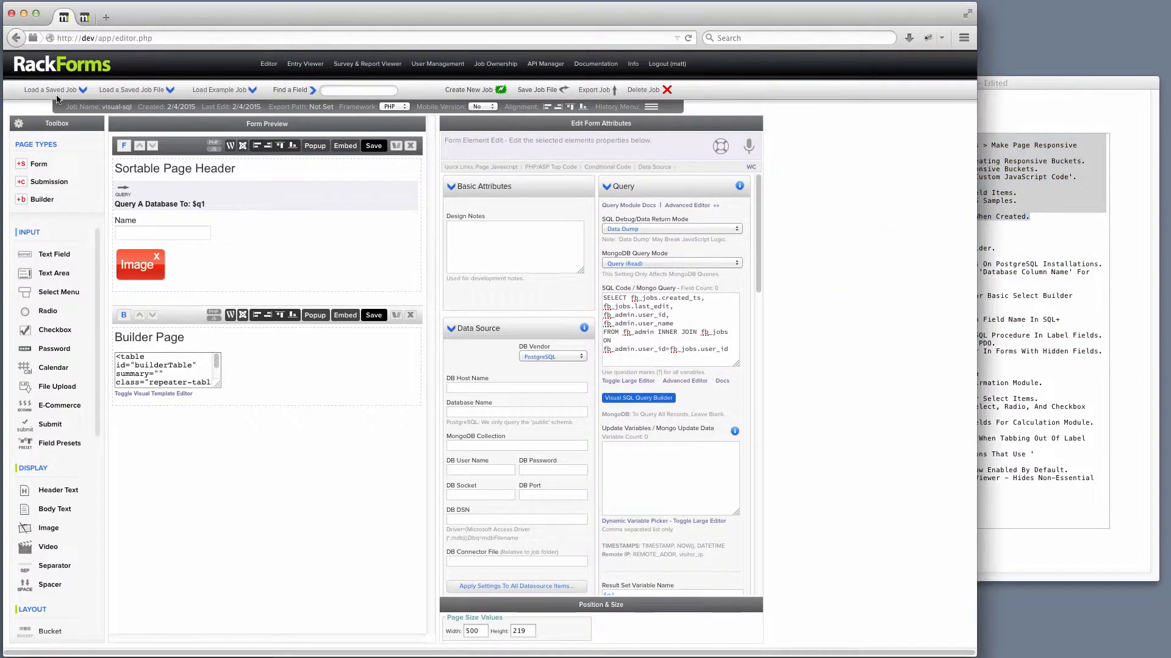
click(60, 94)
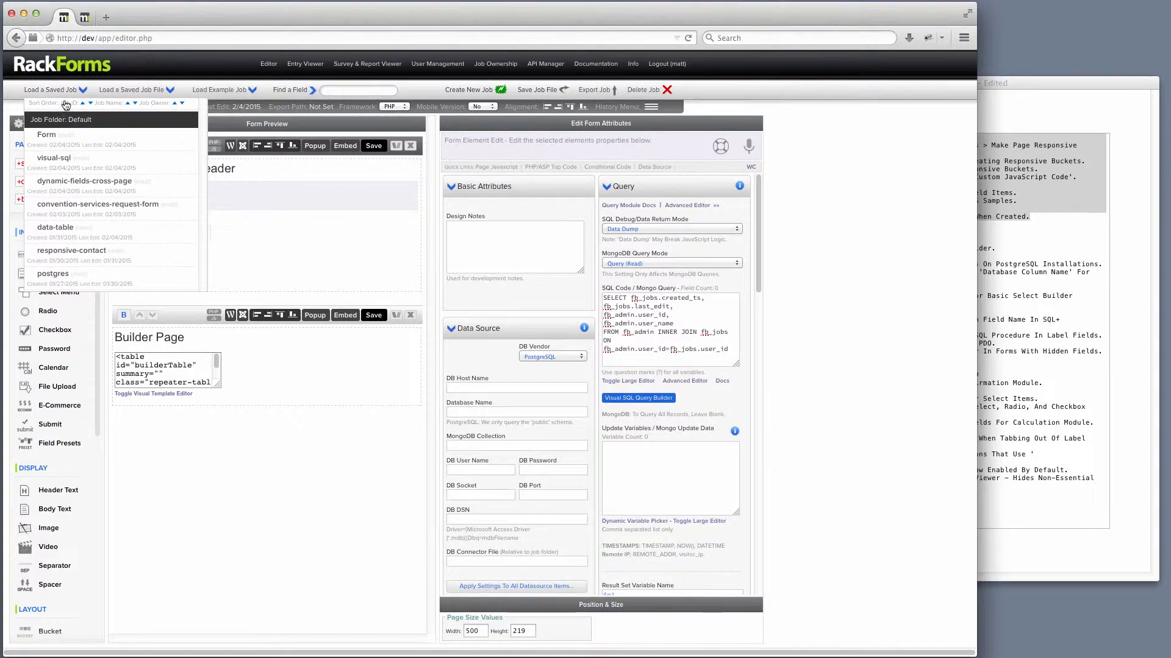
click(94, 229)
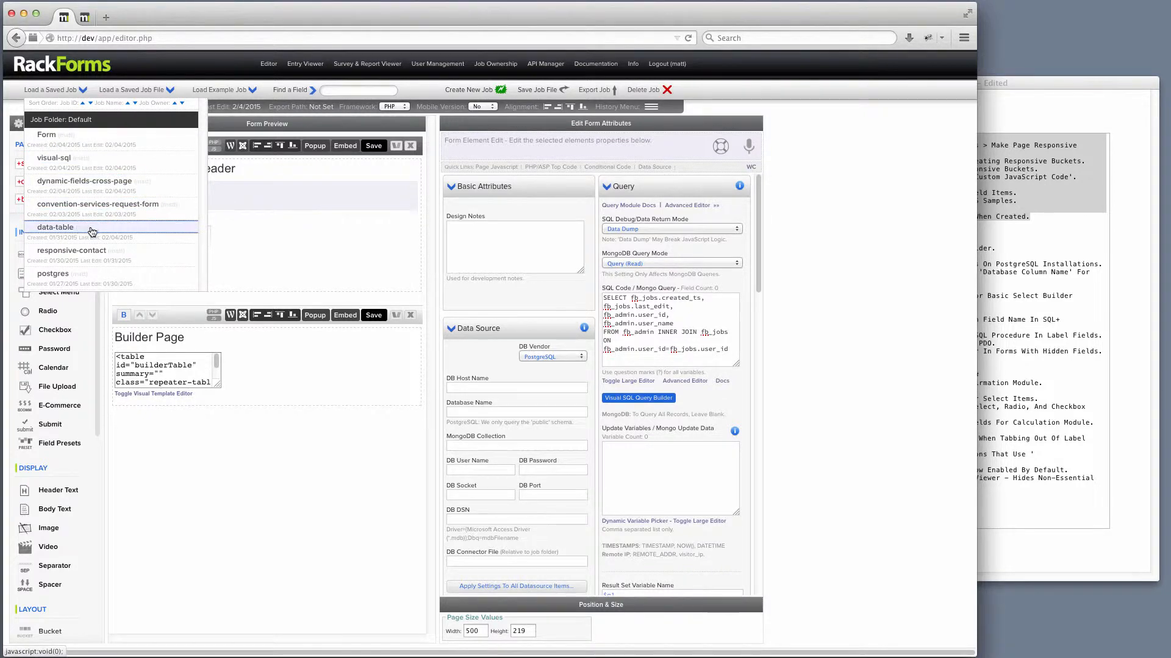
Set the movie form bucket's Responsive Layout Mode to Do Not Use Responsive Layout.
scroll(243, 286, down, 5)
scroll(386, 303, down, 3)
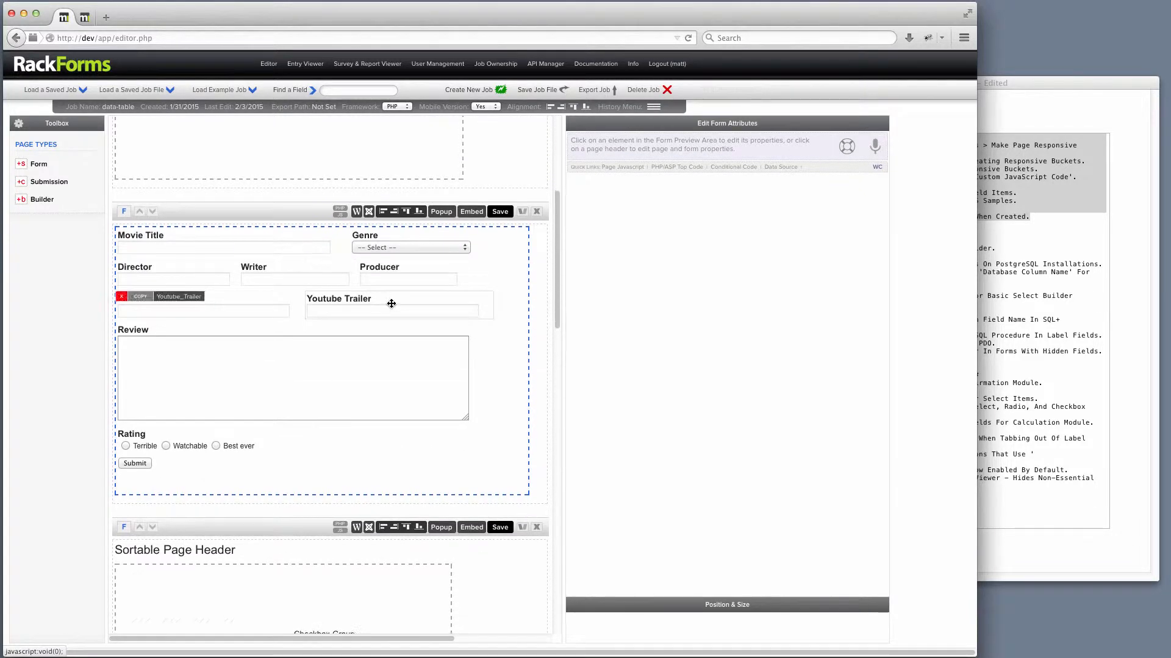
click(466, 405)
click(485, 417)
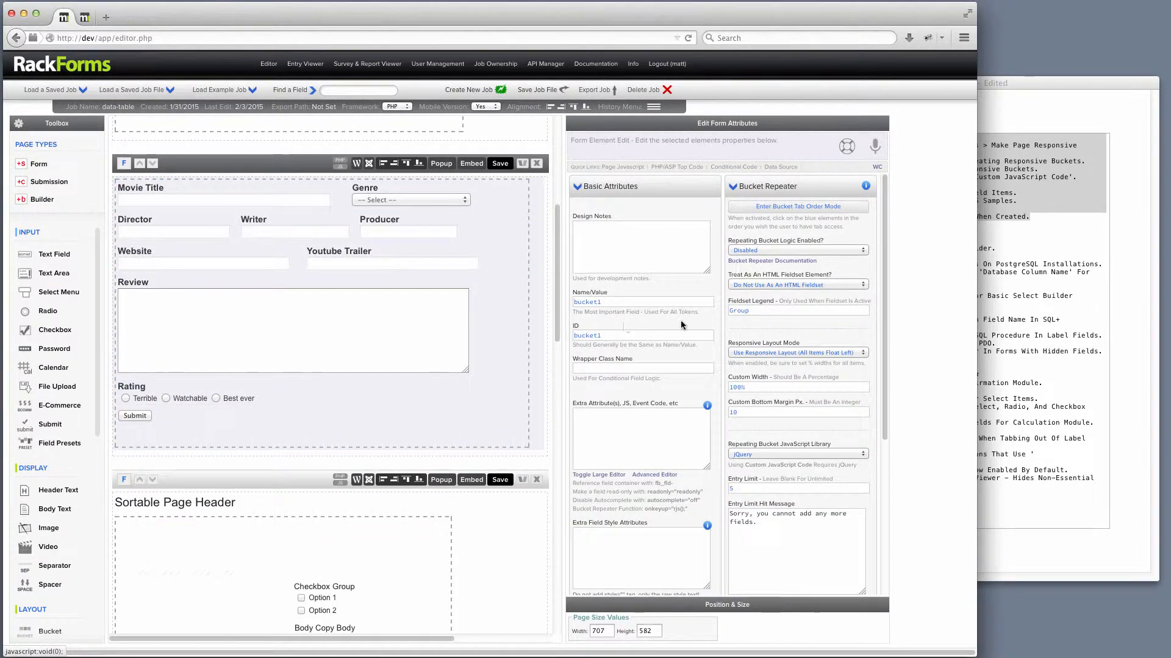
click(787, 353)
click(762, 365)
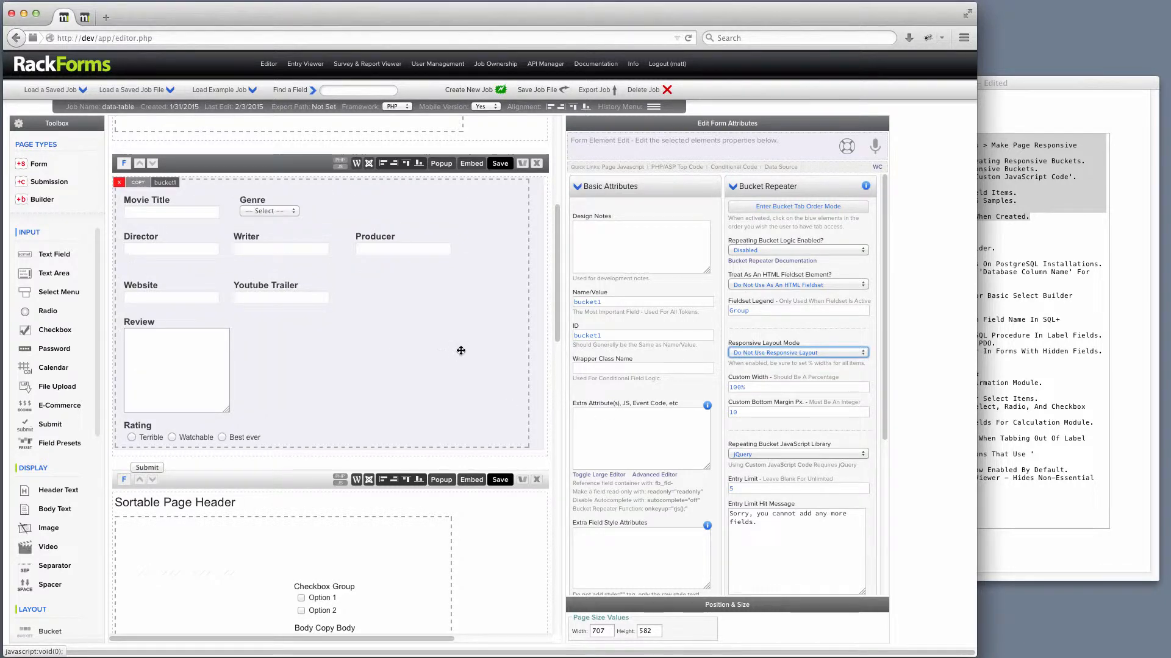
drag(485, 337, 420, 311)
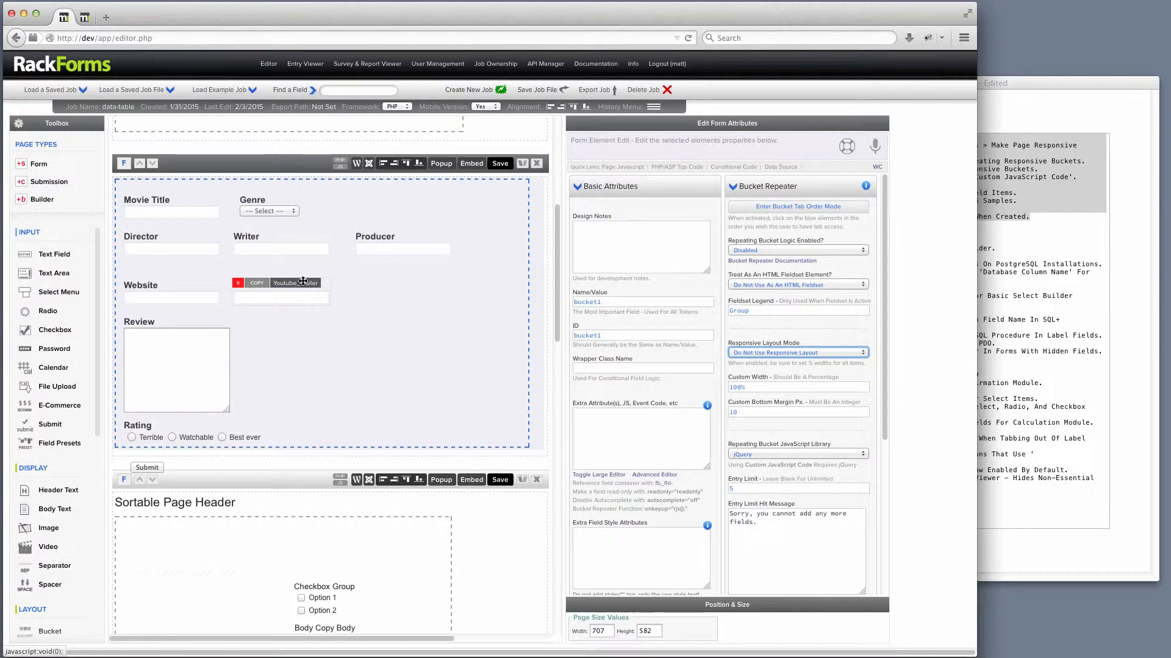
Set the bucket's Responsive Layout Mode back to Use Responsive Layout (All Items Float Left).
click(789, 352)
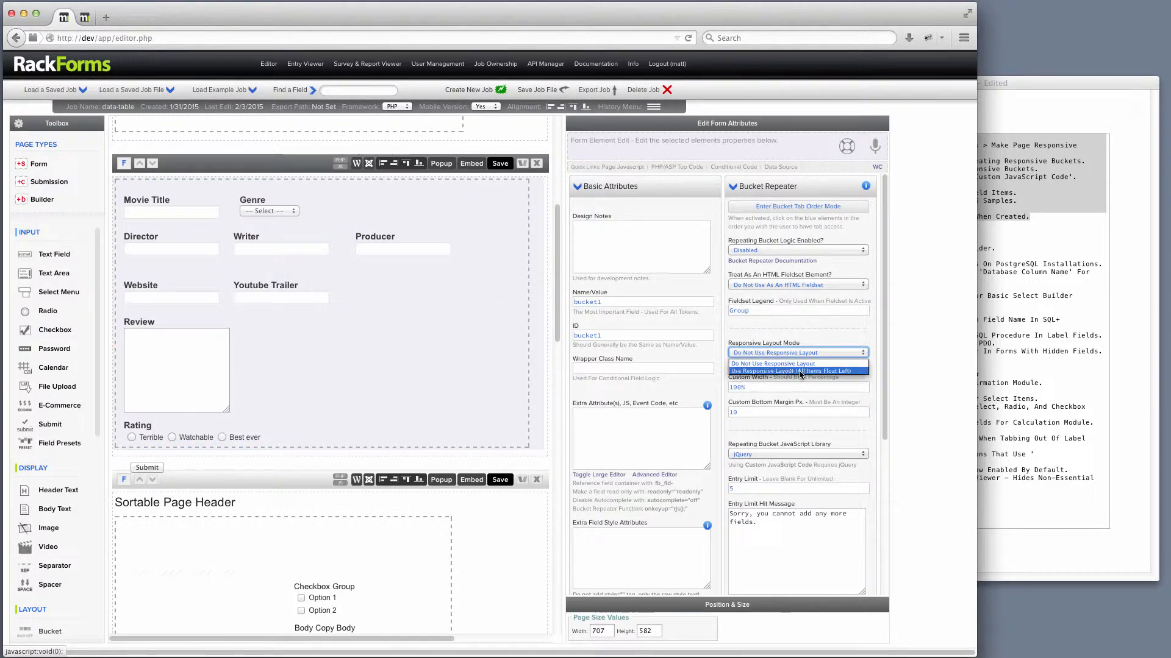
click(796, 371)
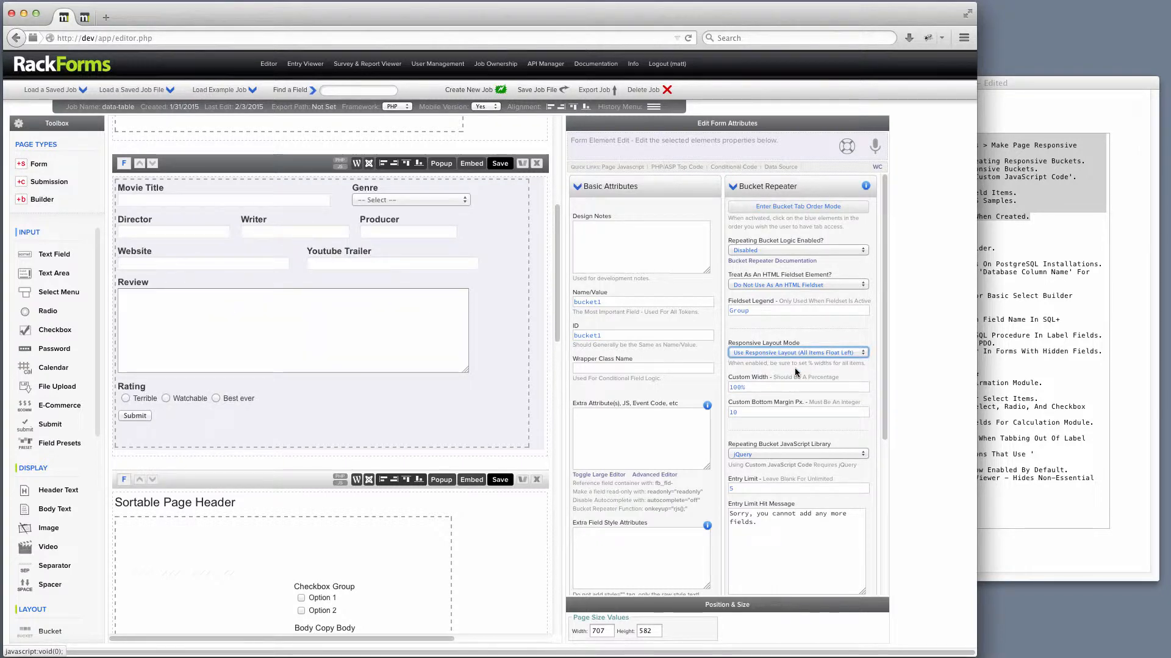
Preview the movie form page and widen the preview window to check the responsive layout.
click(500, 164)
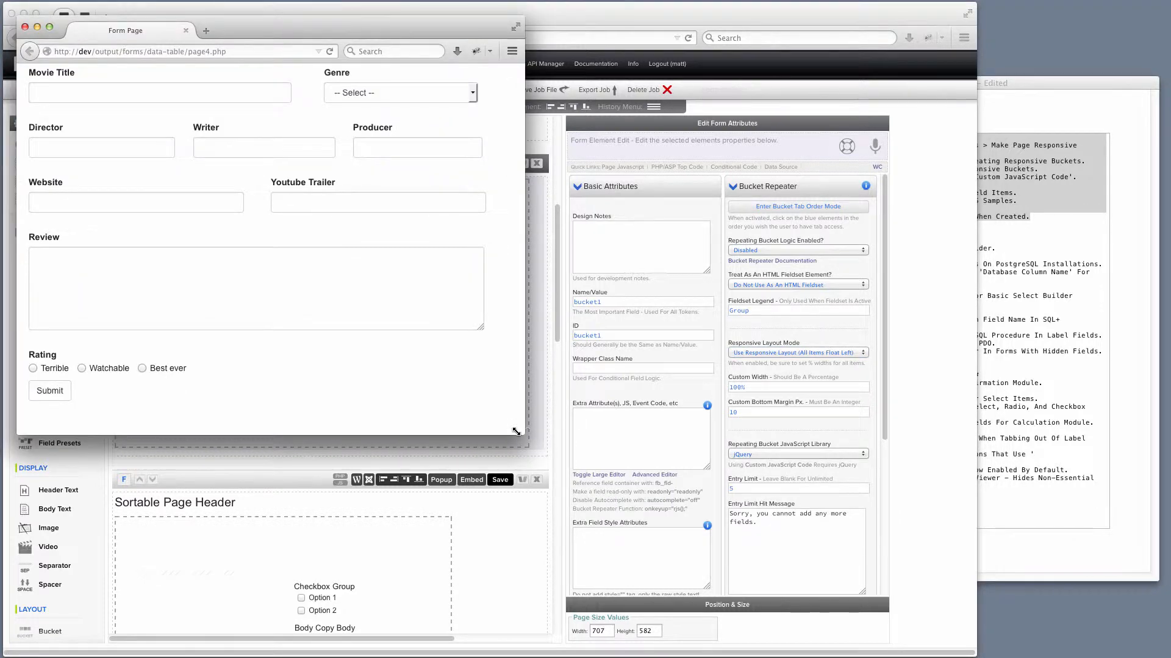
drag(516, 431, 817, 577)
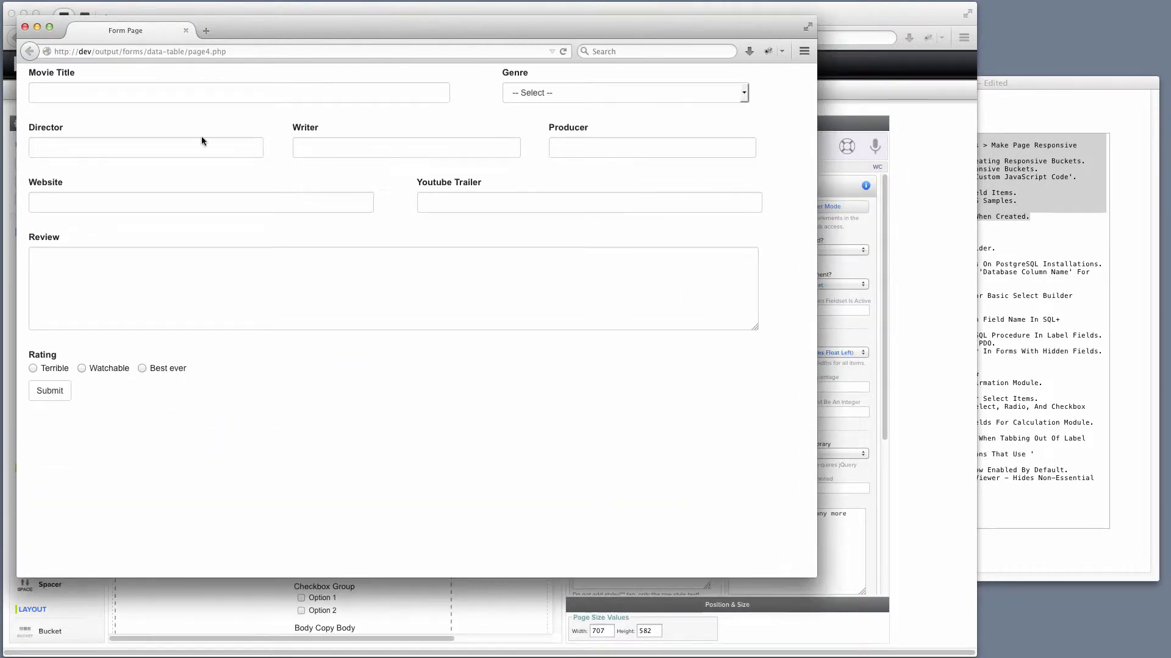
click(25, 27)
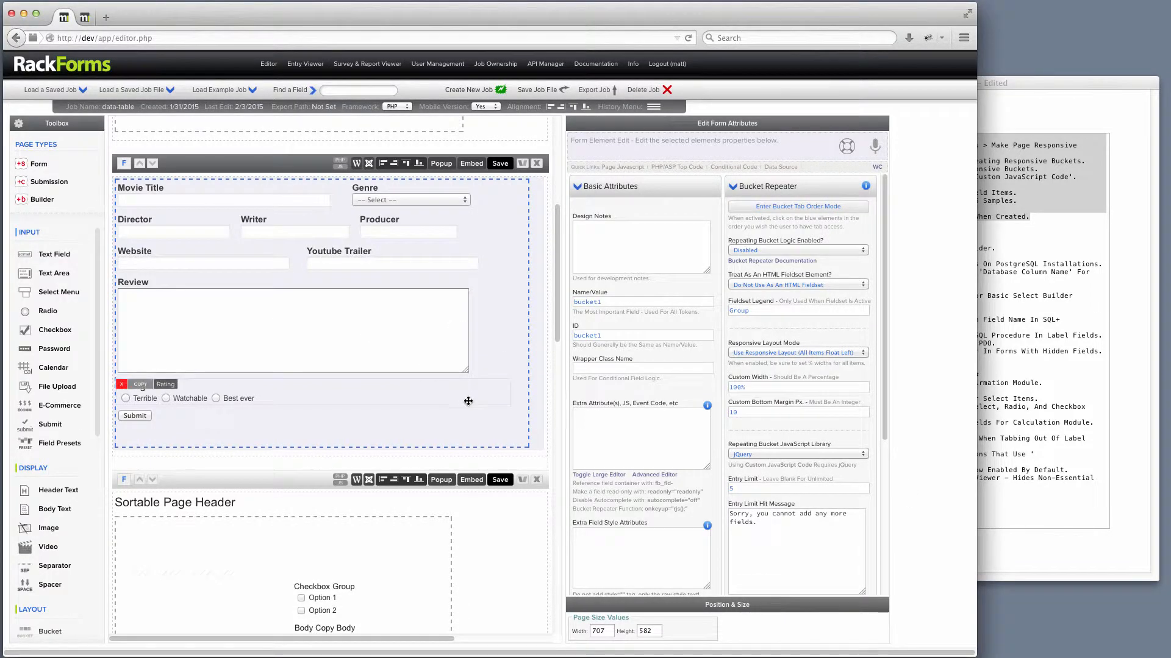
Select the Movie Title field inside the bucket and review its properties.
click(468, 402)
click(492, 422)
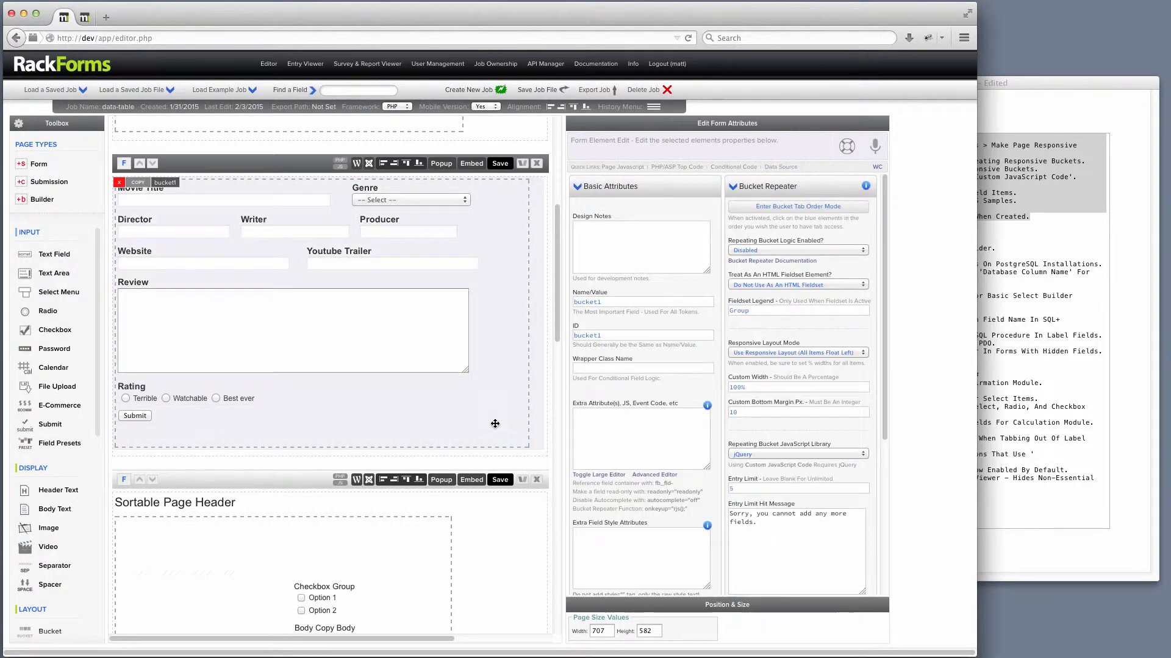
click(272, 201)
scroll(613, 427, down, 1)
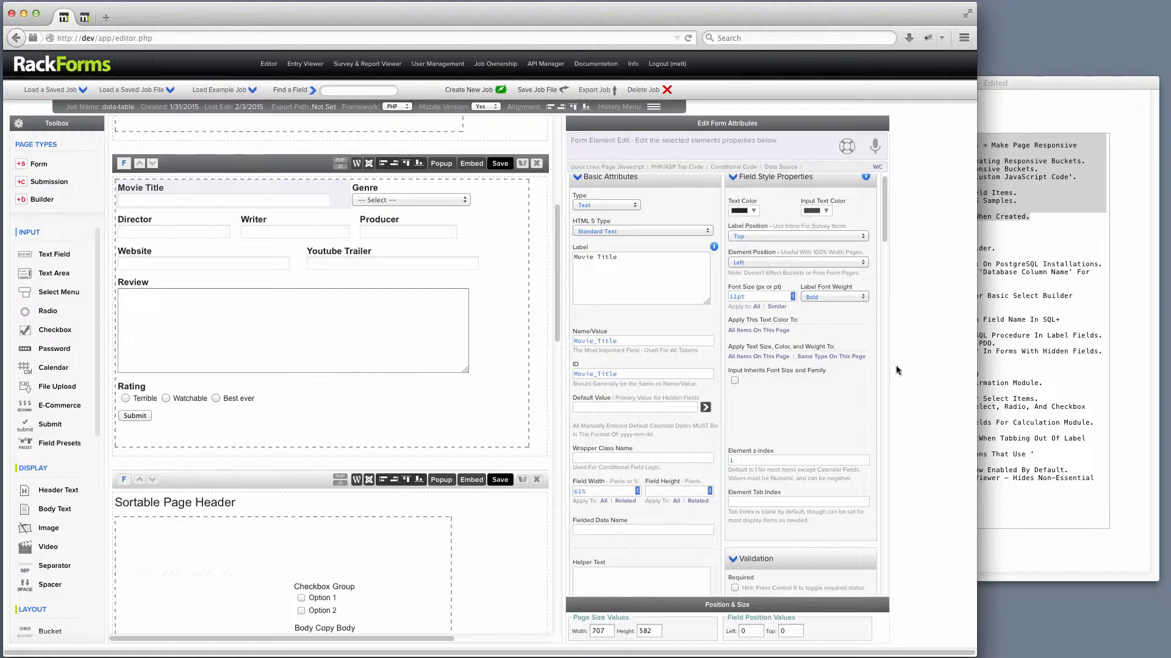
Select the calculation bucket repeater at the top of the form and examine its Custom JavaScript Code.
click(1087, 109)
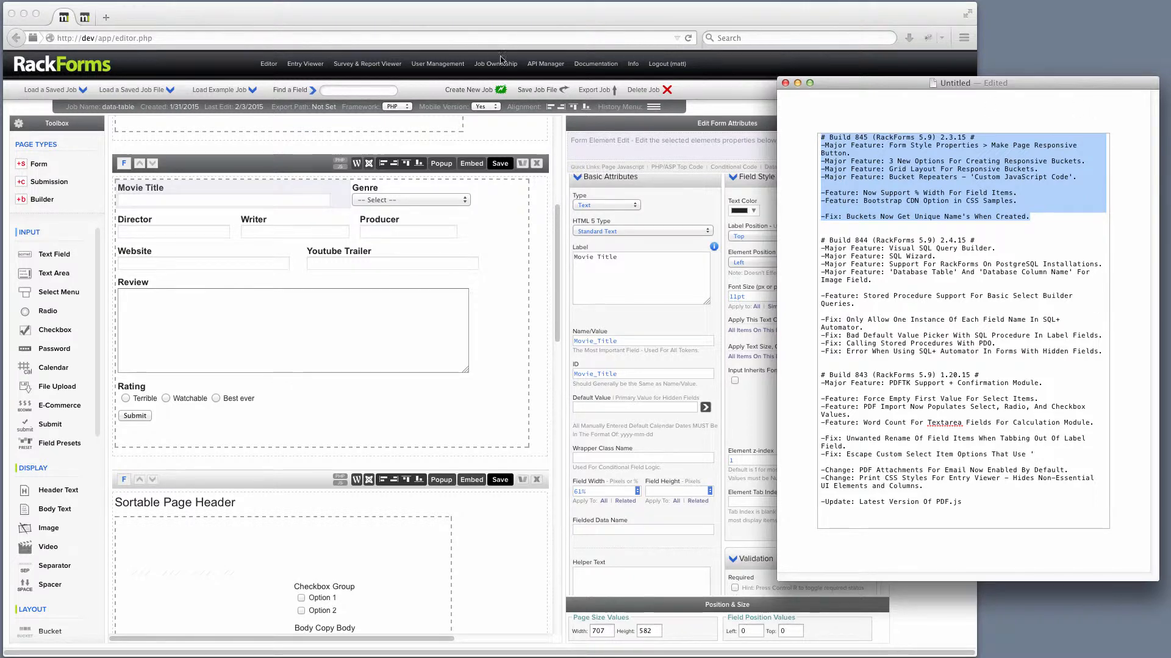
scroll(424, 212, up, 5)
click(424, 212)
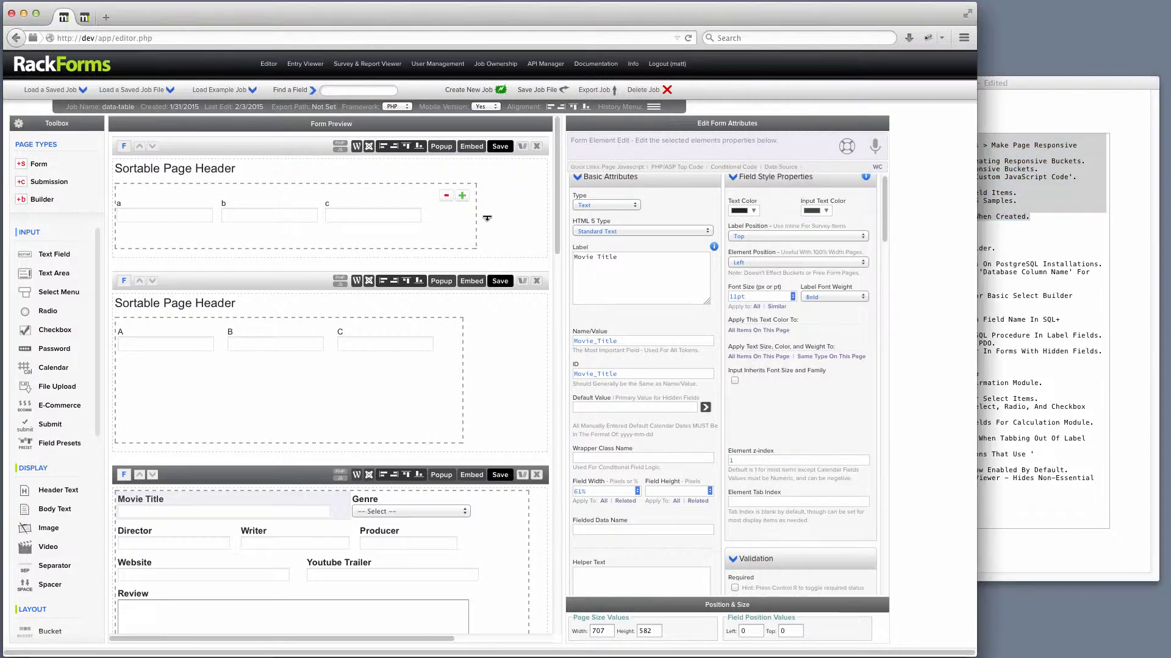
click(488, 215)
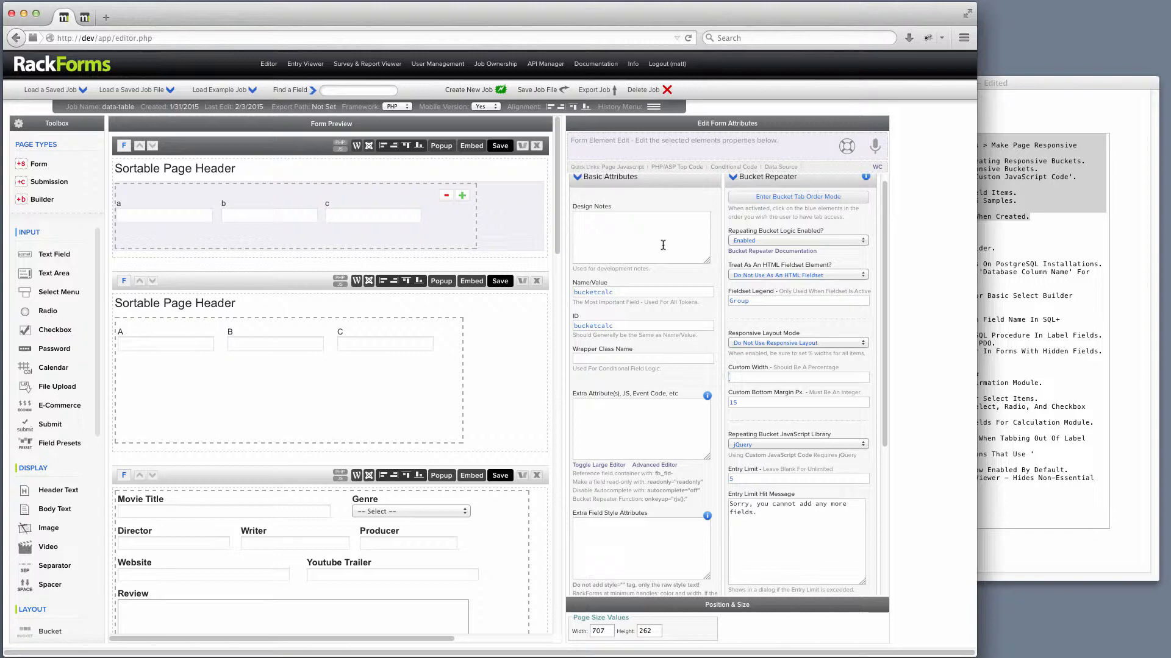
scroll(665, 286, down, 5)
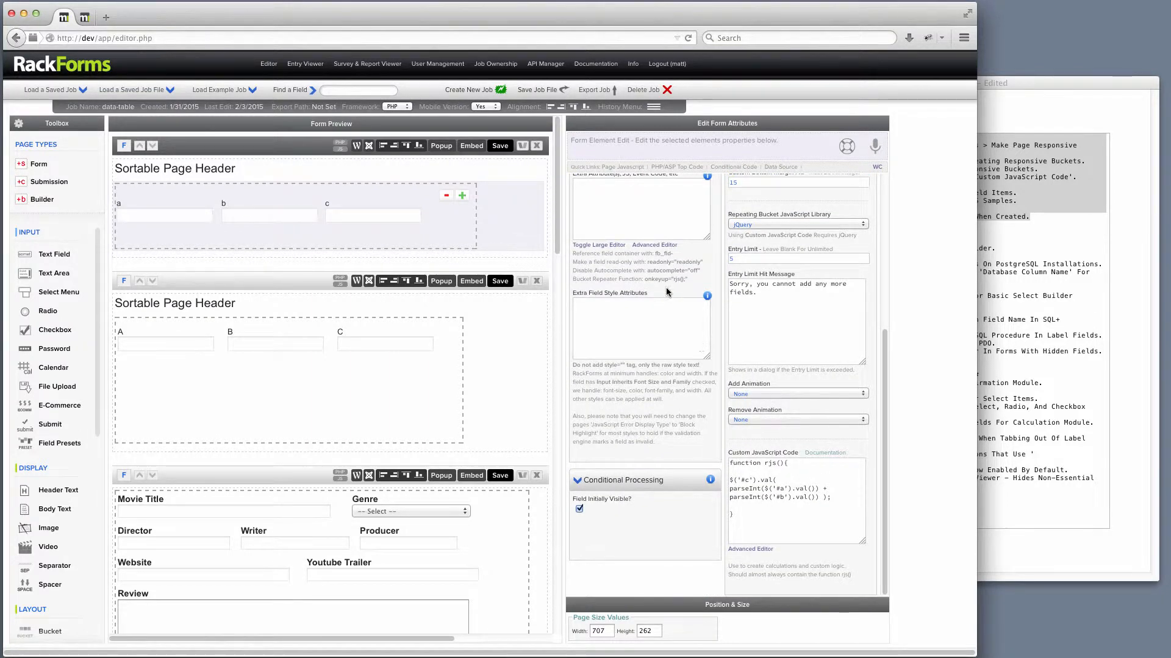
drag(729, 454, 797, 454)
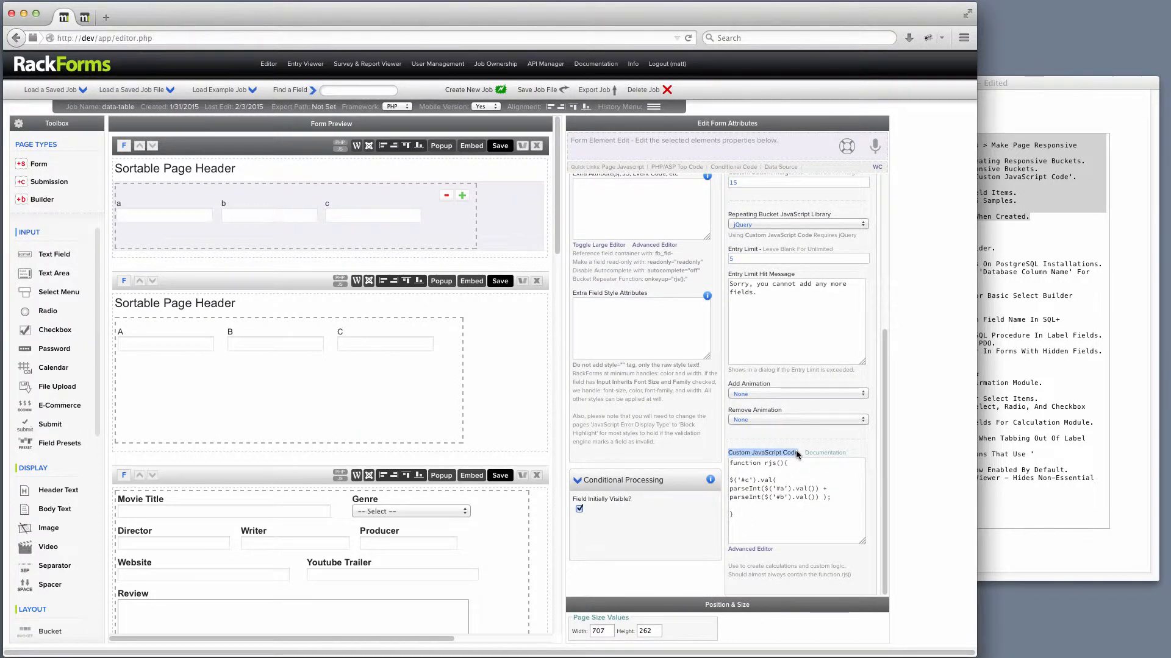
Preview the calculation repeater page and enter 2 and 3 in the first row's a and b fields.
mouse_move(518, 220)
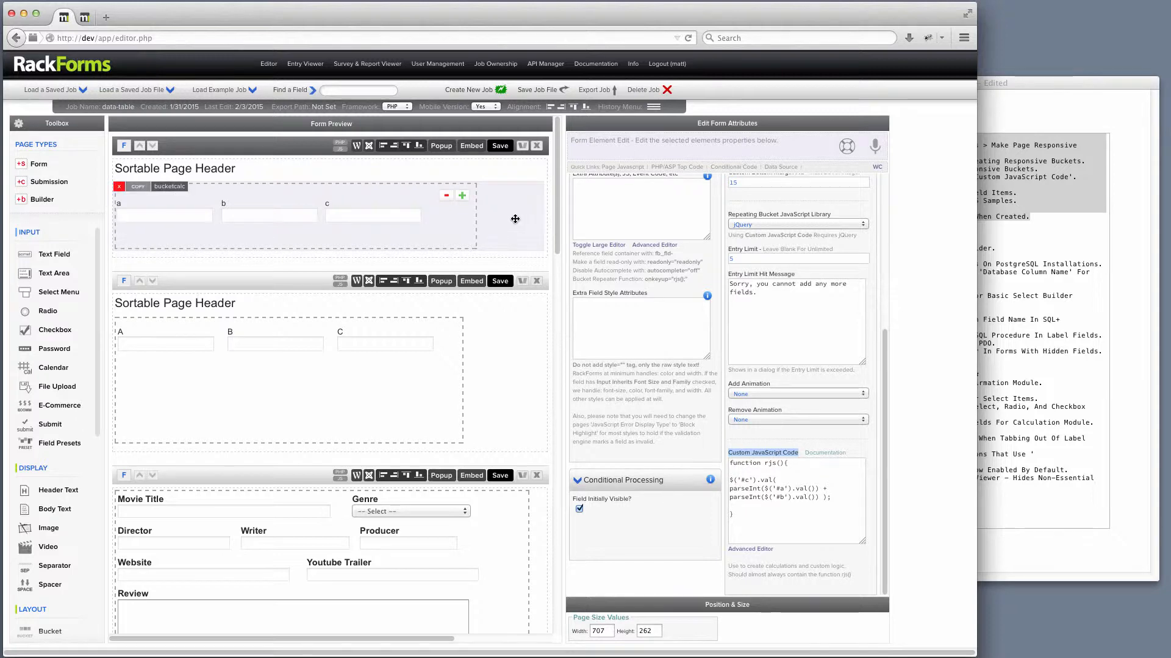
click(500, 146)
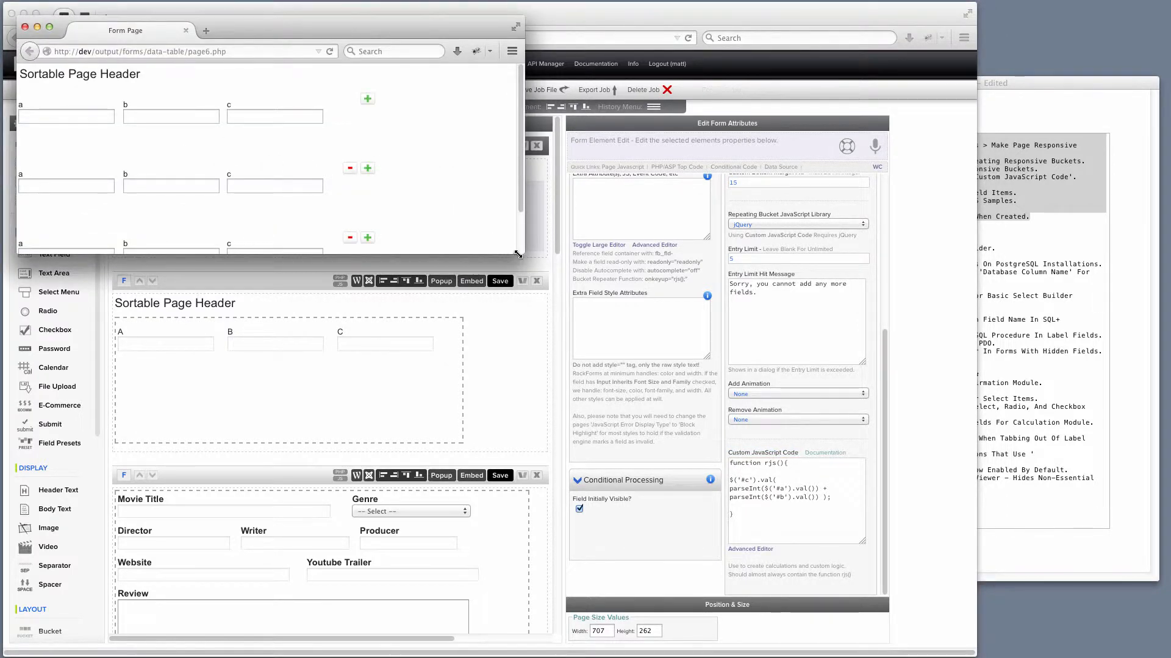
click(87, 117)
text(2)
click(162, 116)
text(3)
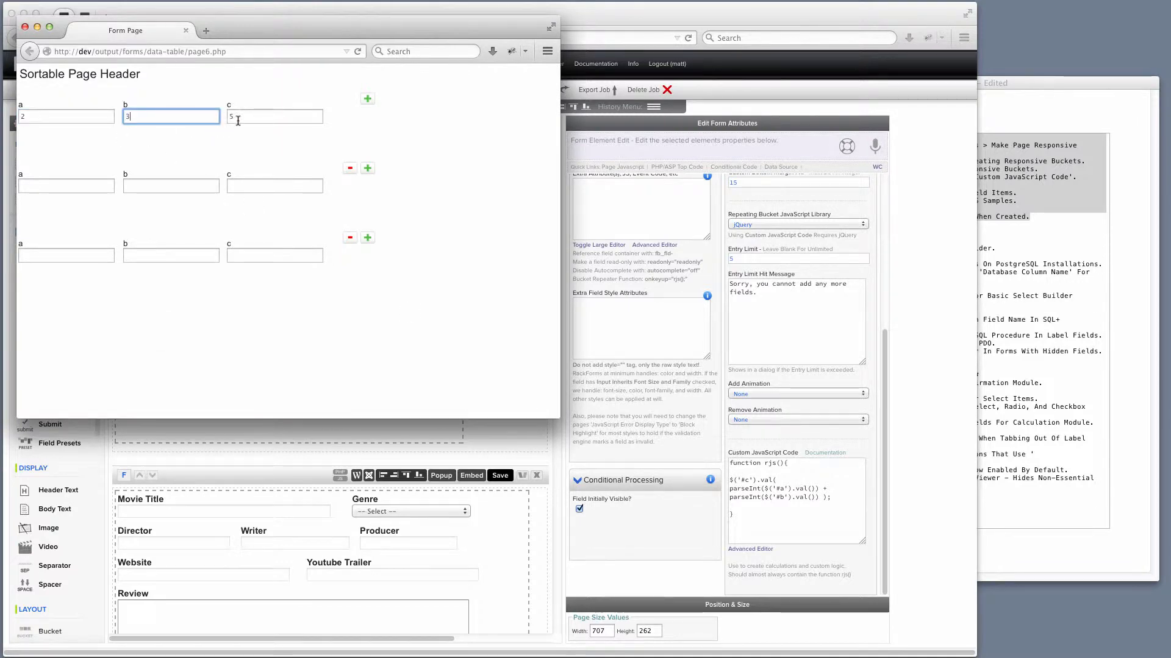
Enter 3 and 4 in the second repeater row's a and b fields.
key(Tab)
click(76, 186)
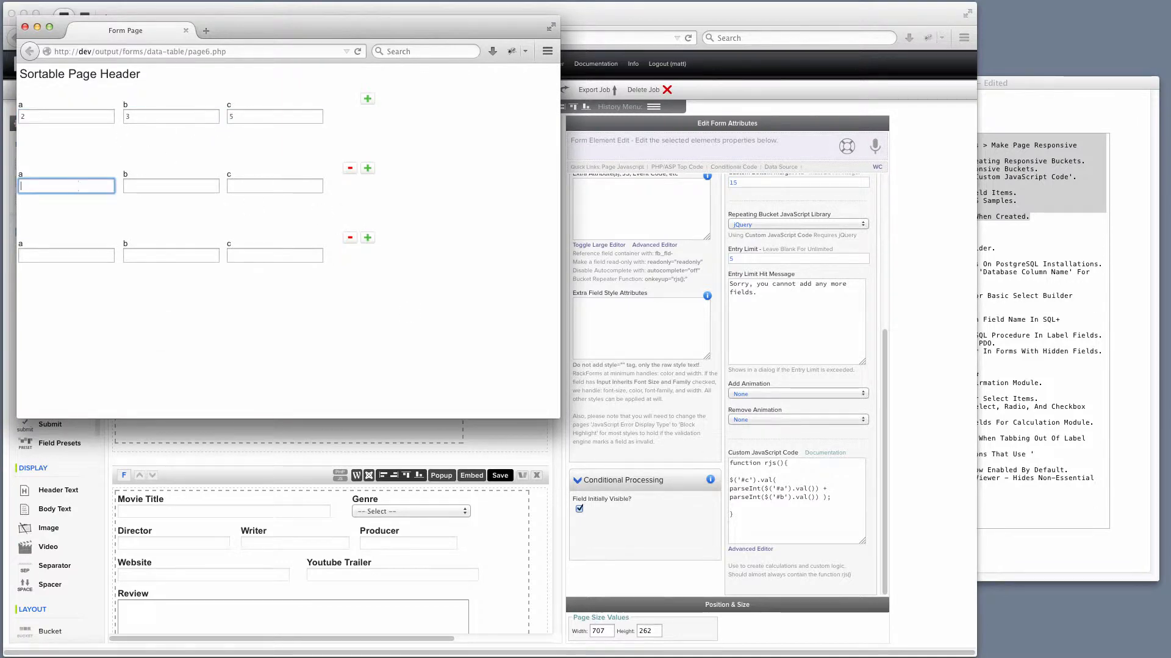
text(3)
click(153, 188)
text(4)
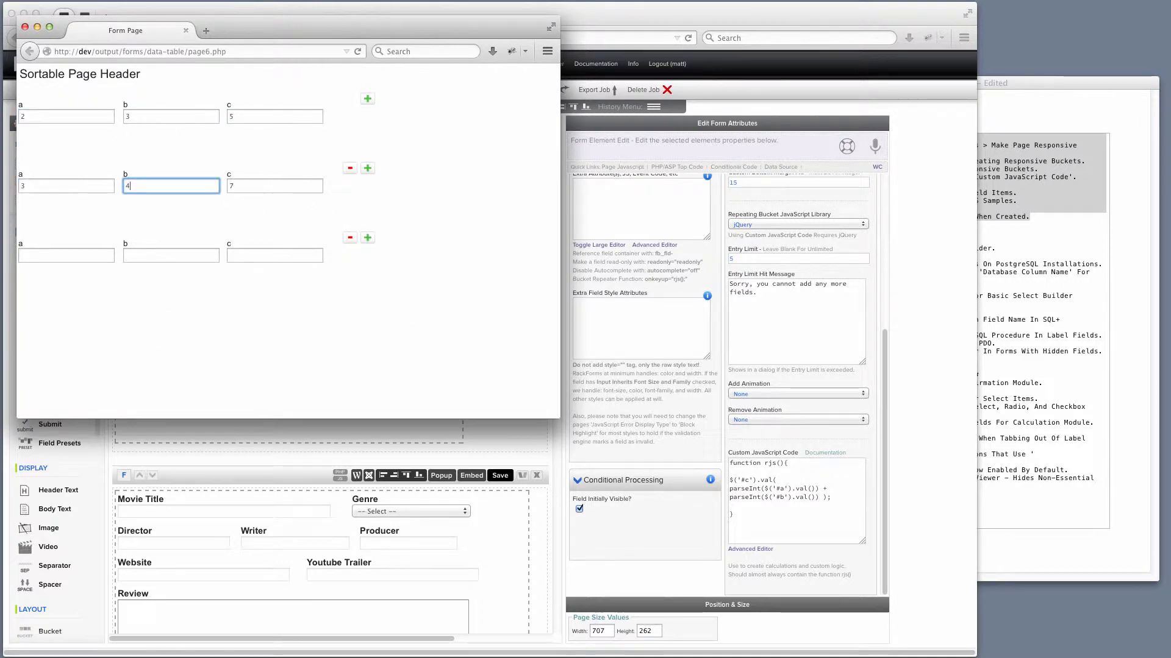
Remove the third and second repeater rows, then add a new row to the repeater.
click(350, 238)
click(348, 169)
click(366, 99)
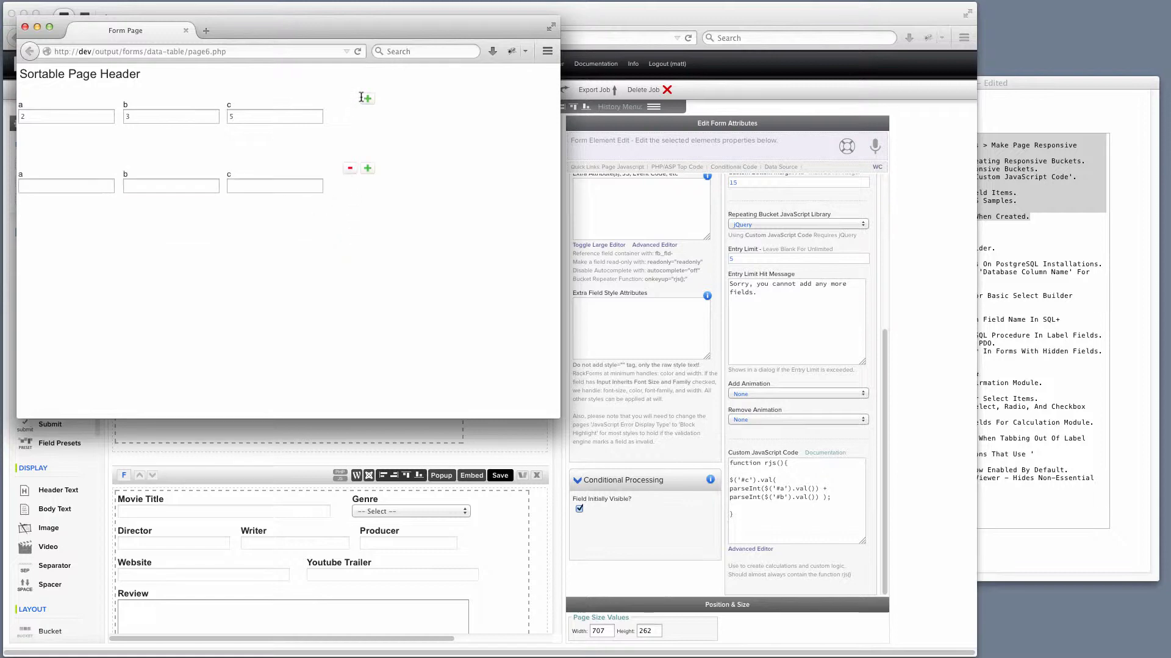
Enter 2 and 3 in the new row's a and b fields and close the preview window.
click(82, 186)
text(2)
click(154, 188)
text(3)
click(37, 26)
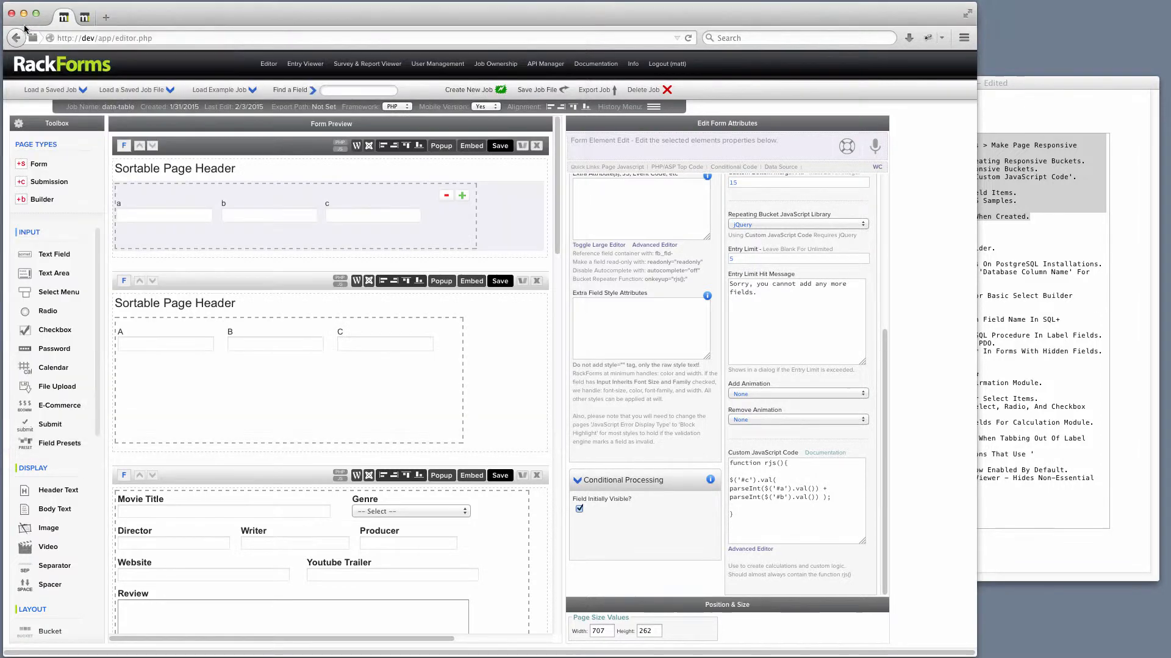
Bring up the release notes and highlight the build 844 line about Support For RackForms On PostgreSQL Installations.
click(1081, 88)
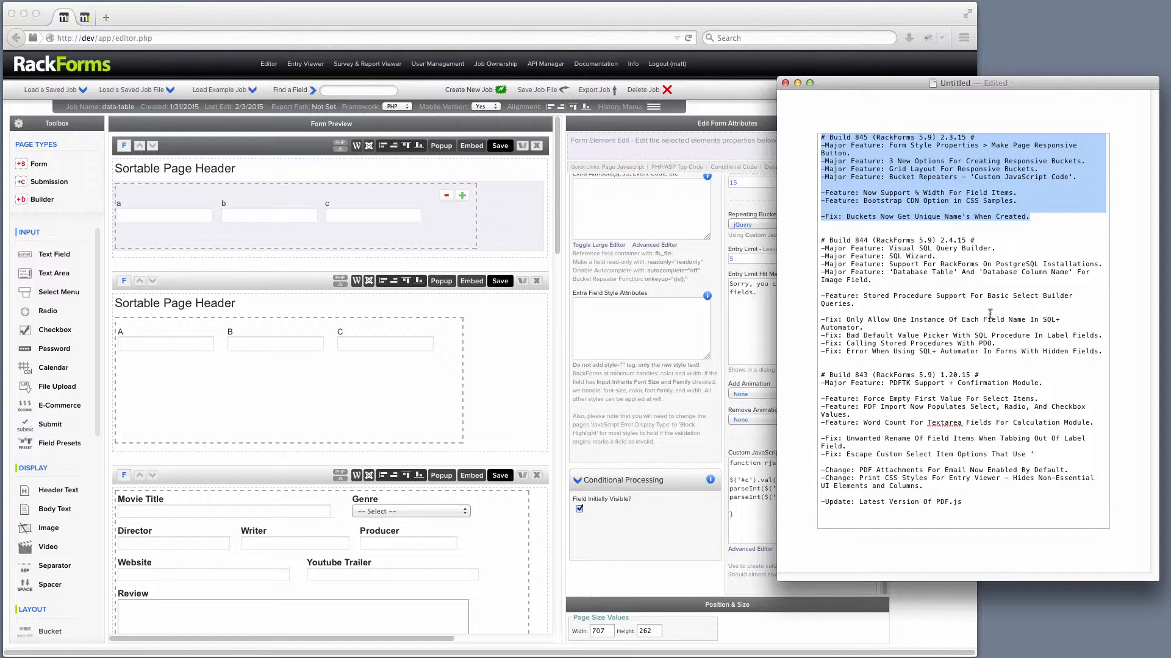
click(979, 283)
drag(1092, 264, 764, 269)
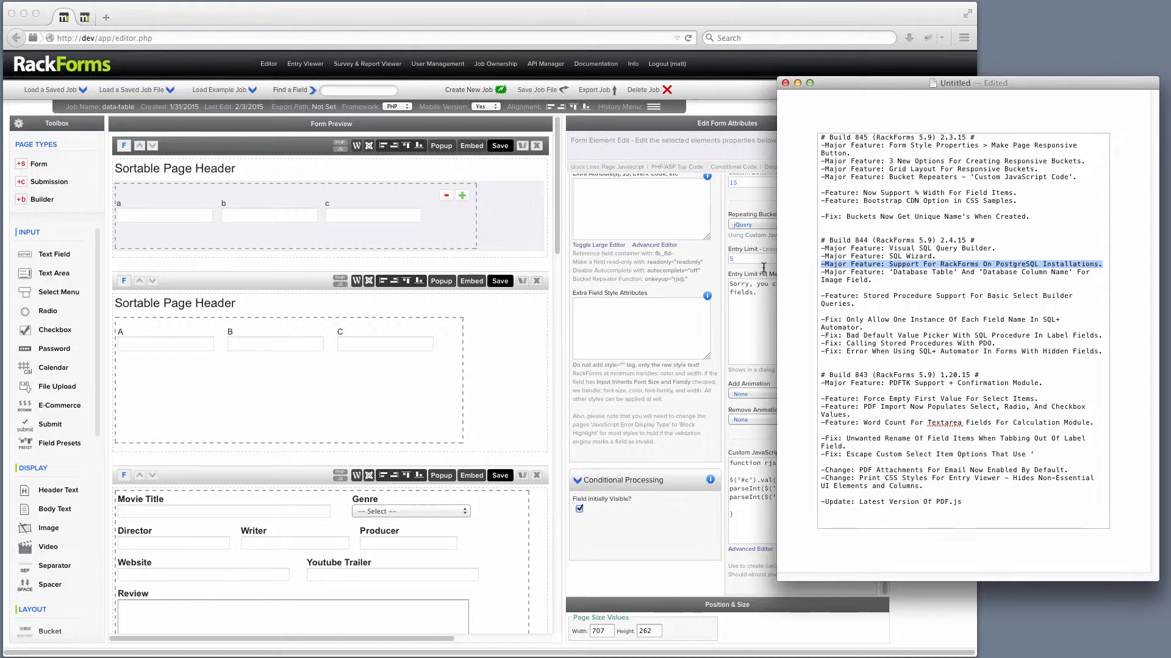
Switch to pgAdmin III to show the PostgreSQL database used by RackForms.
click(297, 138)
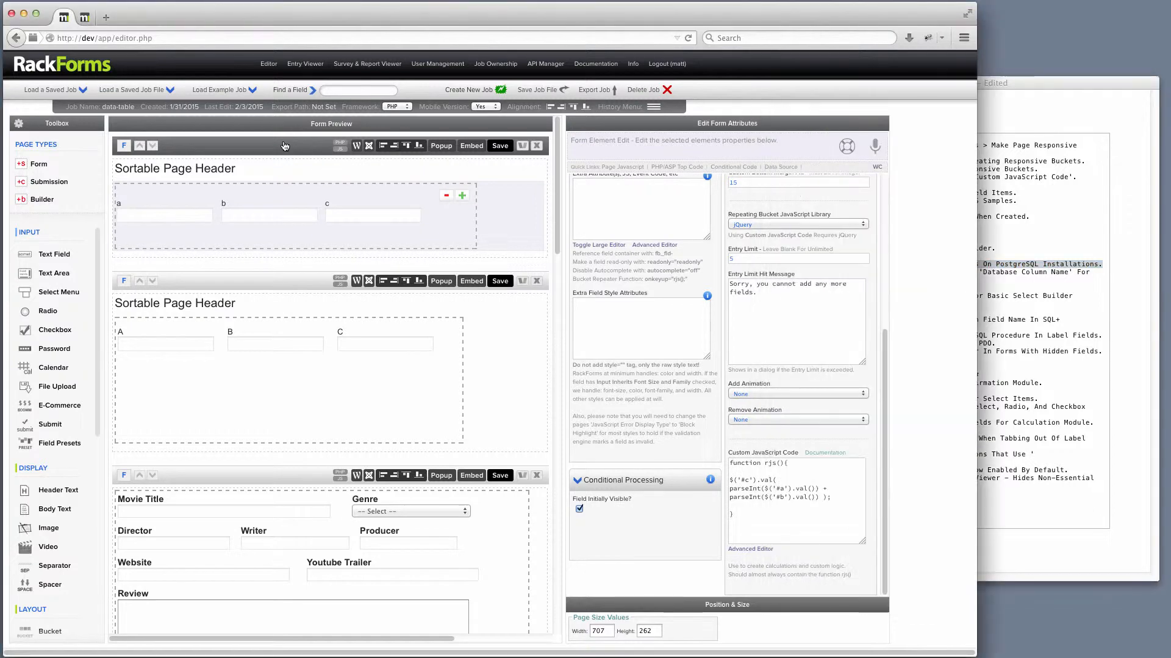
key(super+Tab)
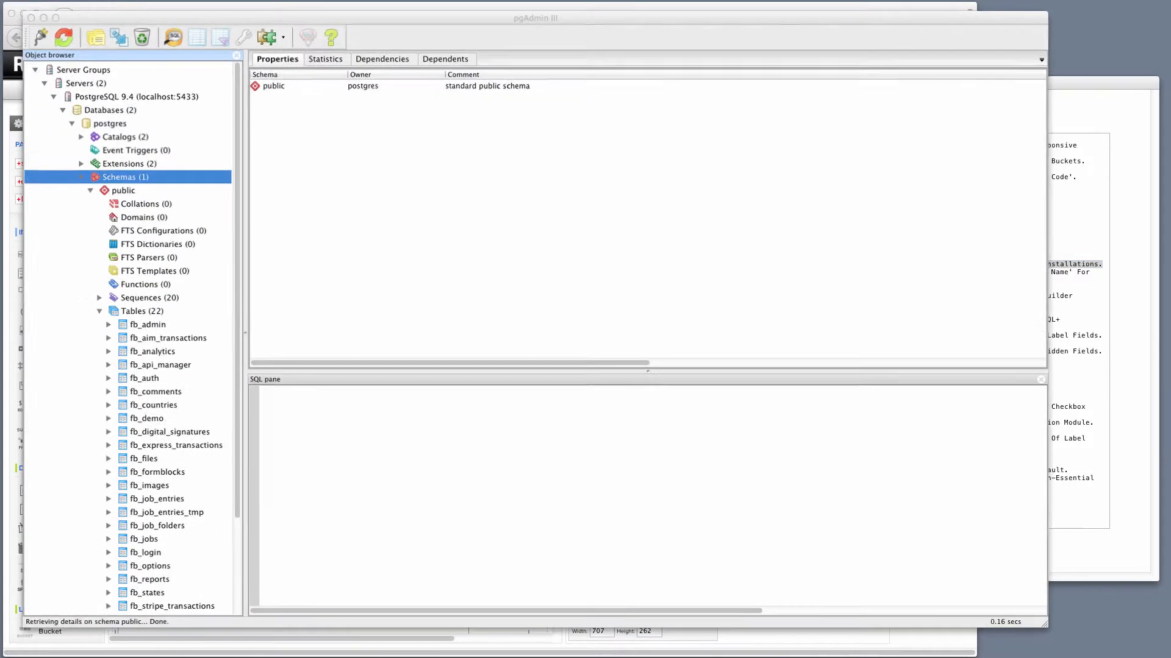